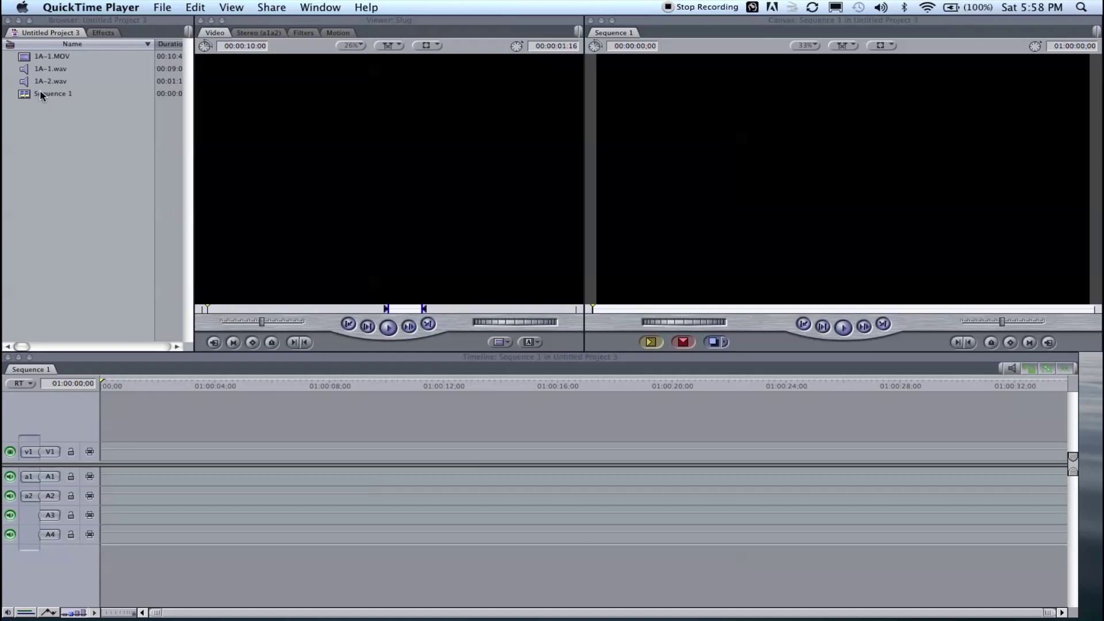
# - Bring Final Cut Pro forward, preview the clip, and select 1A-1.MOV in the browser
pyautogui.click(23, 60)
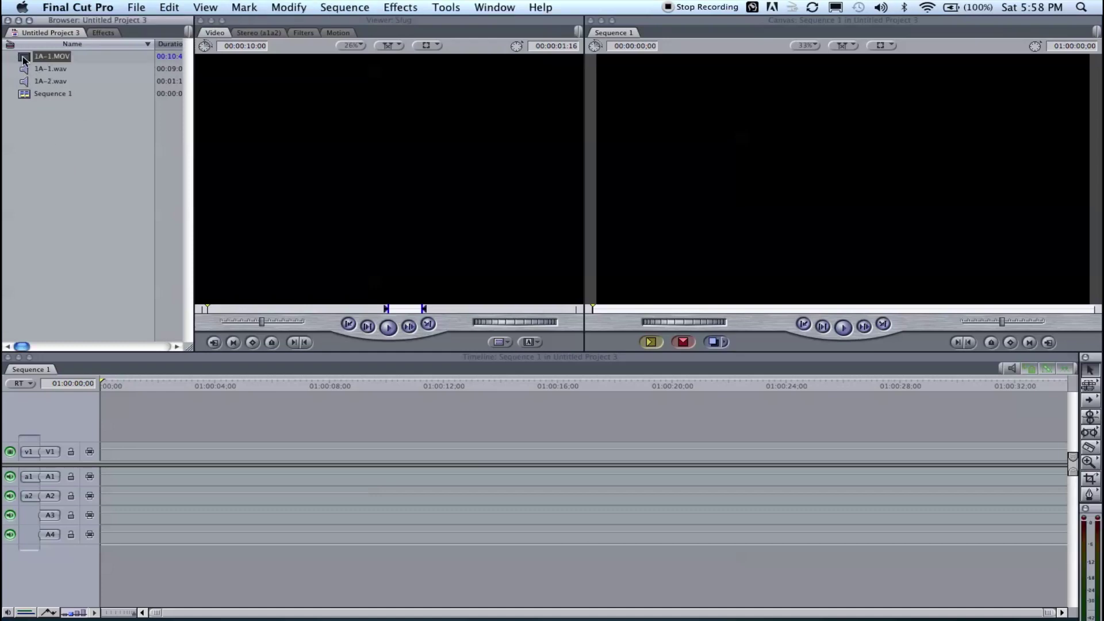
pyautogui.moveTo(213, 310); pyautogui.dragTo(215, 310)
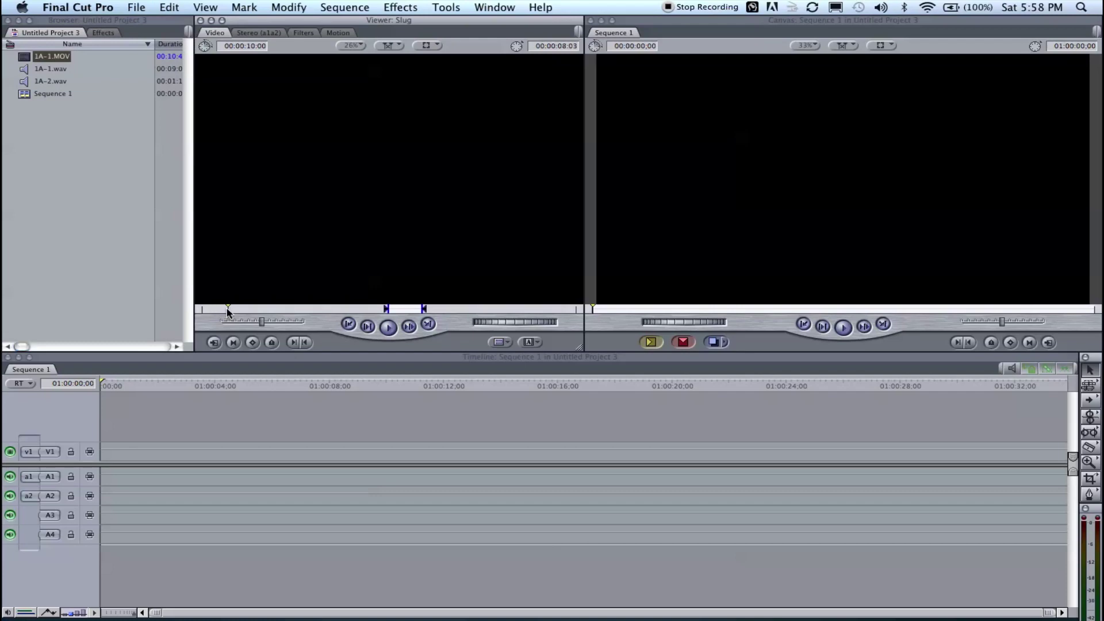
pyautogui.click(48, 60)
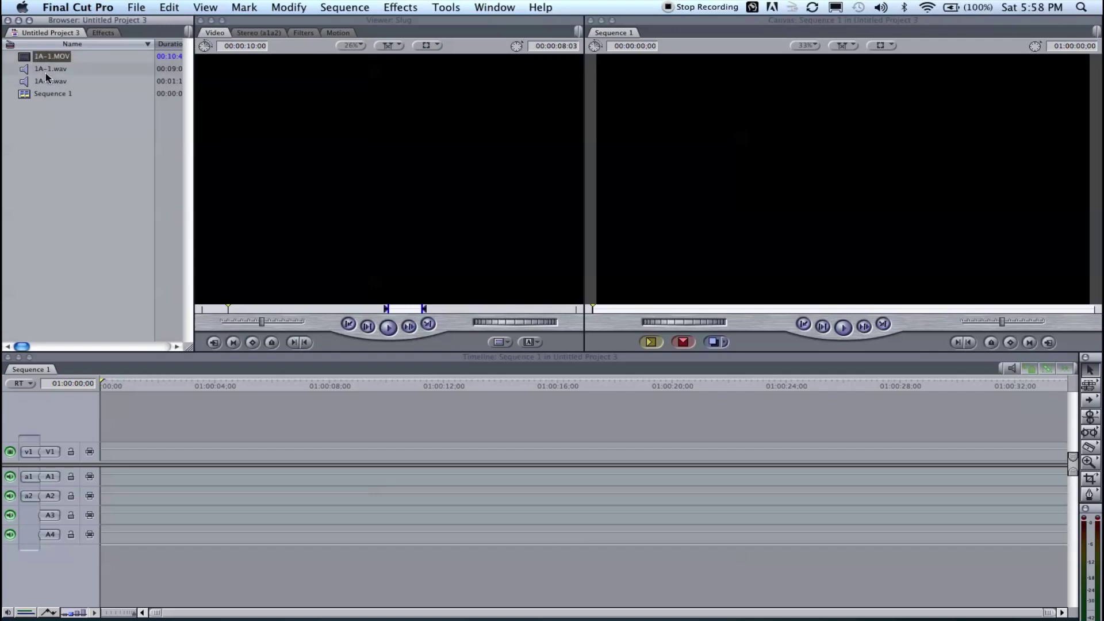
pyautogui.click(28, 71)
pyautogui.click(48, 164)
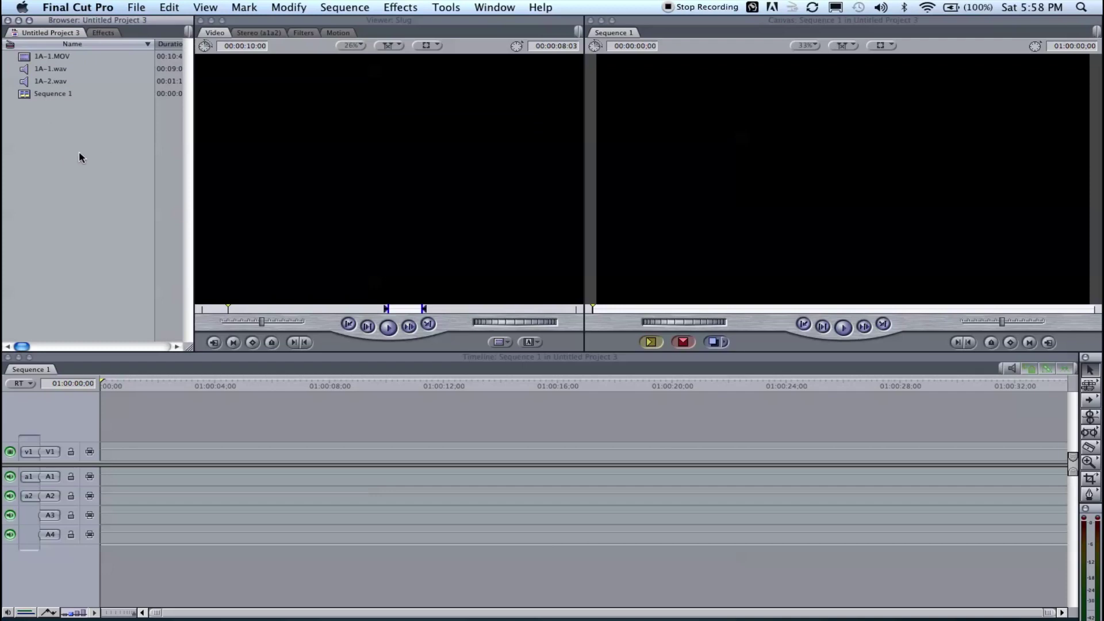
pyautogui.click(26, 60)
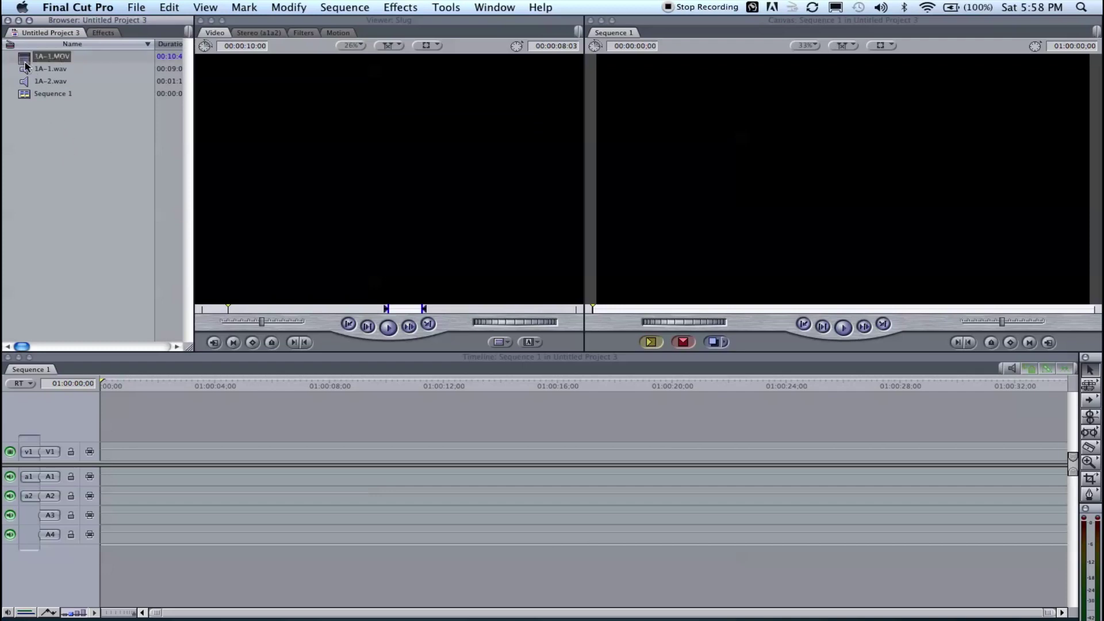
# - Add 1A-1.MOV to the empty Sequence 1, matching the sequence settings to the clip
pyautogui.moveTo(24, 64); pyautogui.dragTo(106, 449)
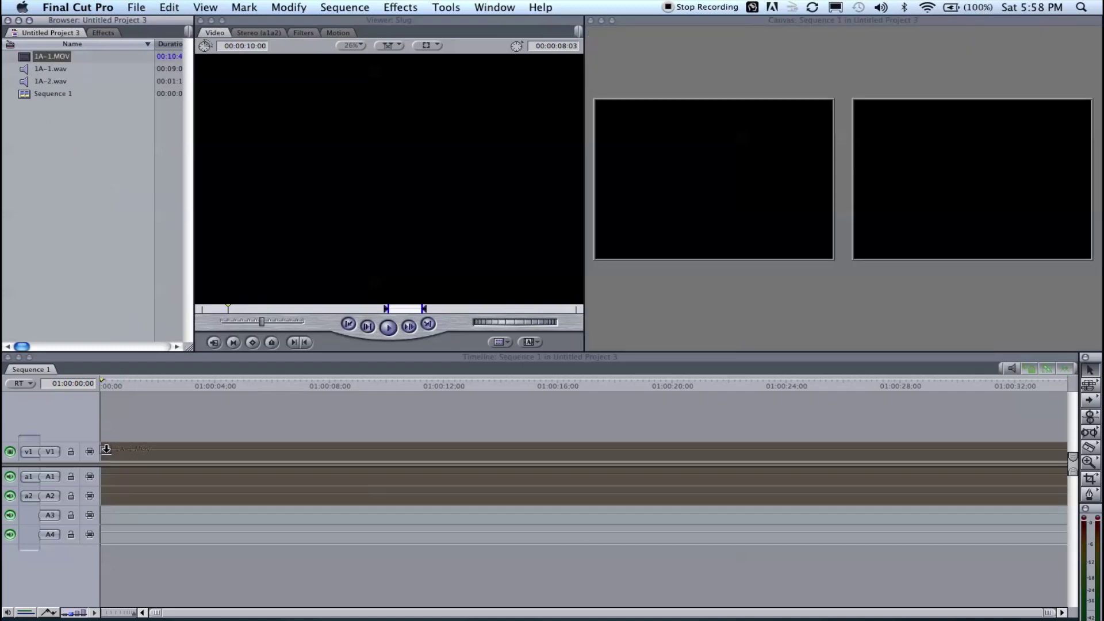
pyautogui.moveTo(104, 453); pyautogui.dragTo(103, 453)
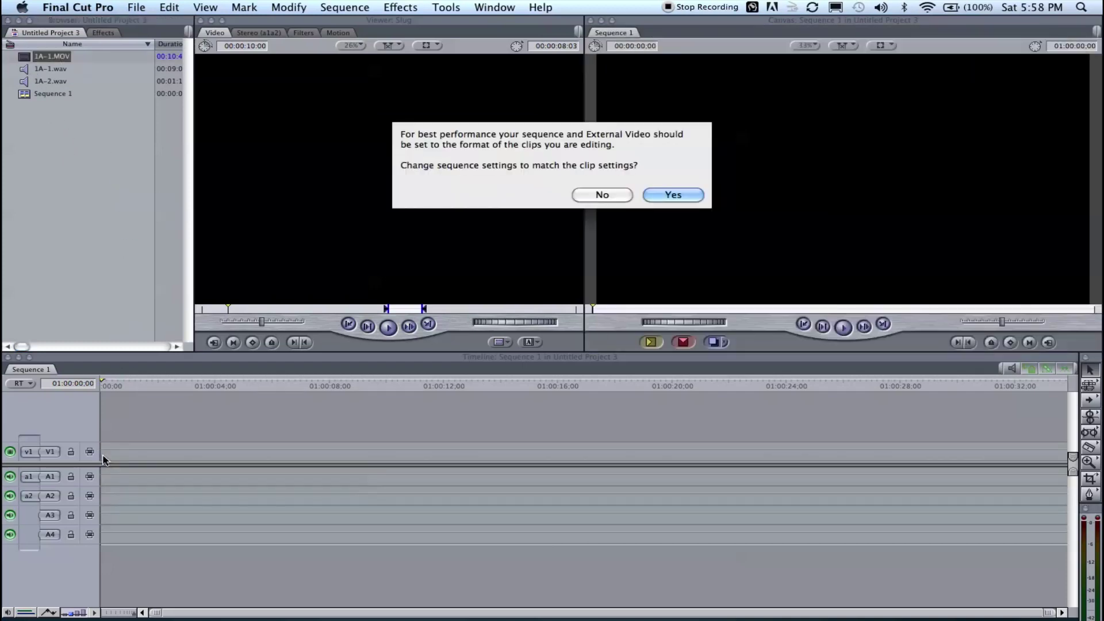
pyautogui.click(673, 195)
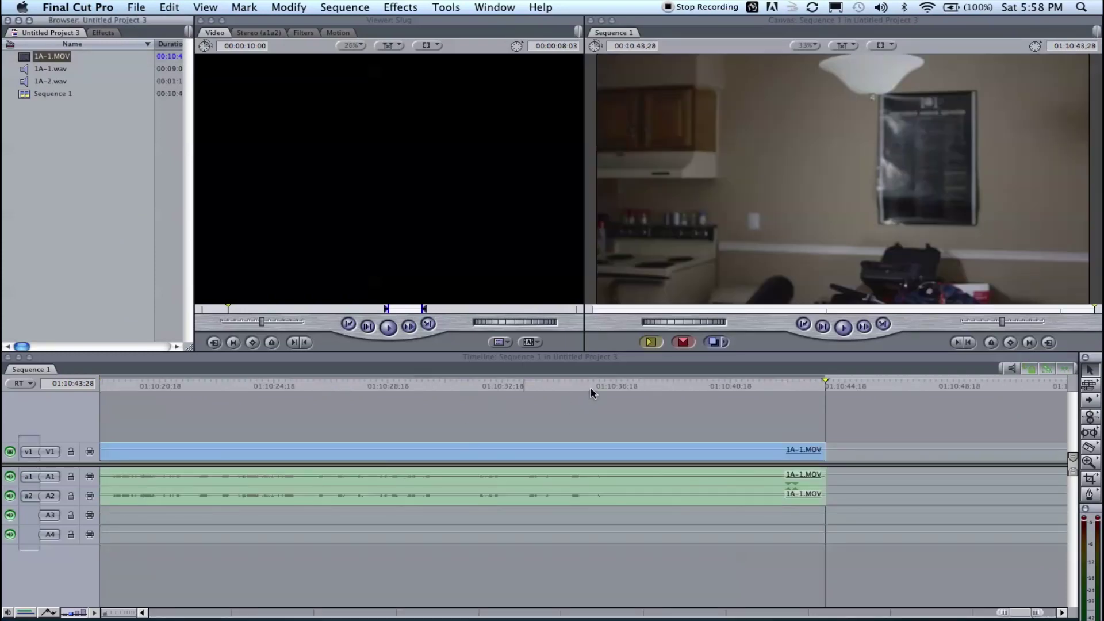
# - Zoom out to the whole clip and play the sequence from near its start
pyautogui.moveTo(583, 389); pyautogui.dragTo(311, 391)
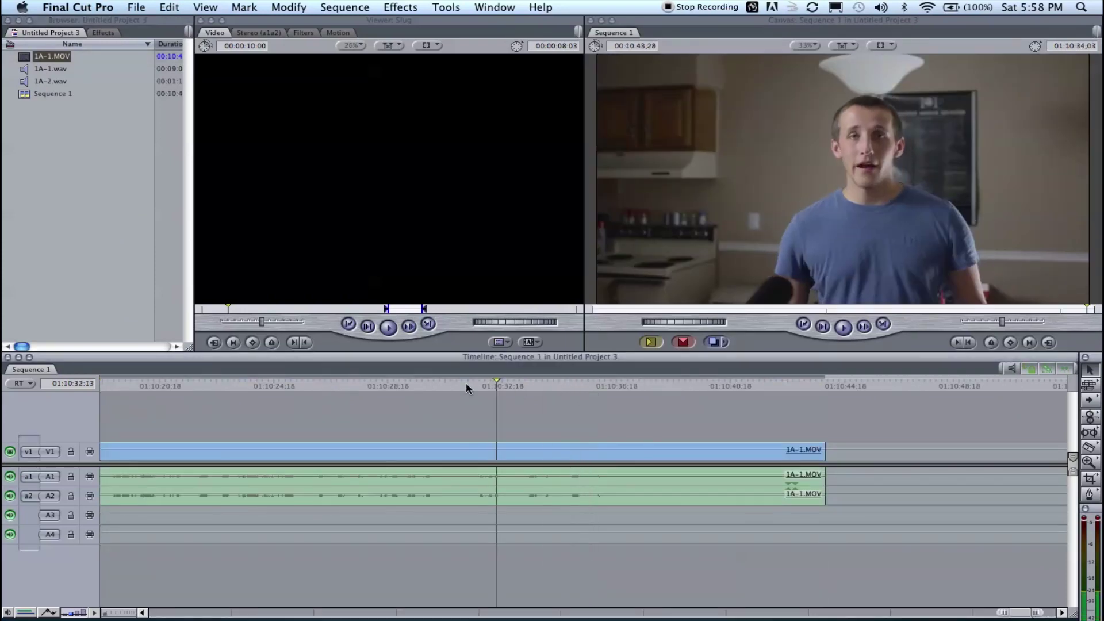
pyautogui.click(286, 391)
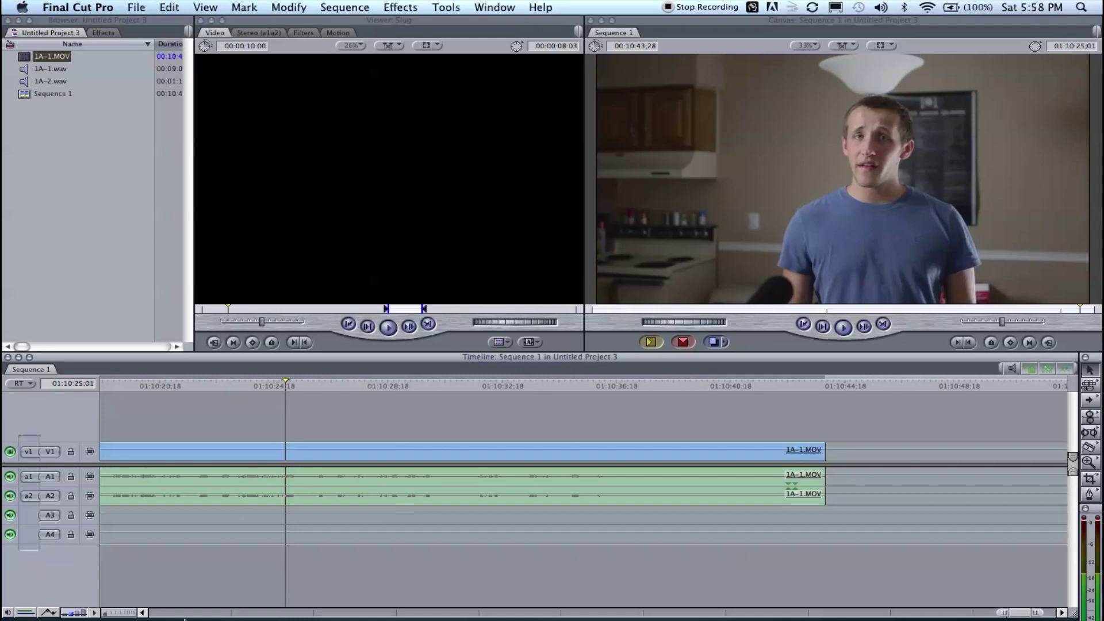
pyautogui.press('super+minus')
pyautogui.press('super+minus')
pyautogui.press('super+minus')
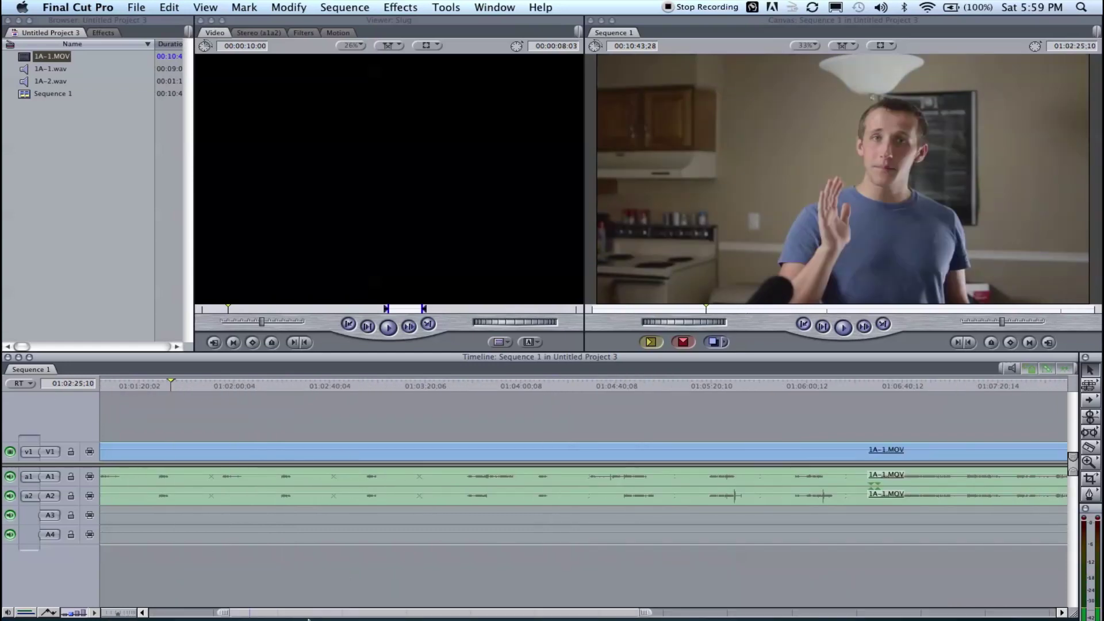
pyautogui.hscroll(-5, 311, 604)
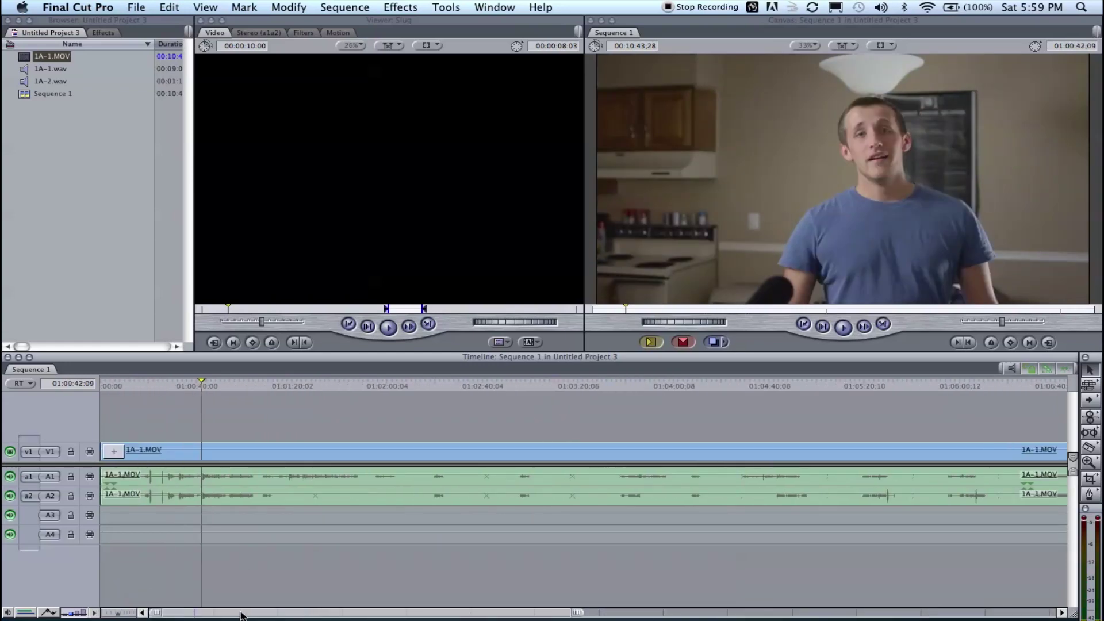
pyautogui.click(173, 386)
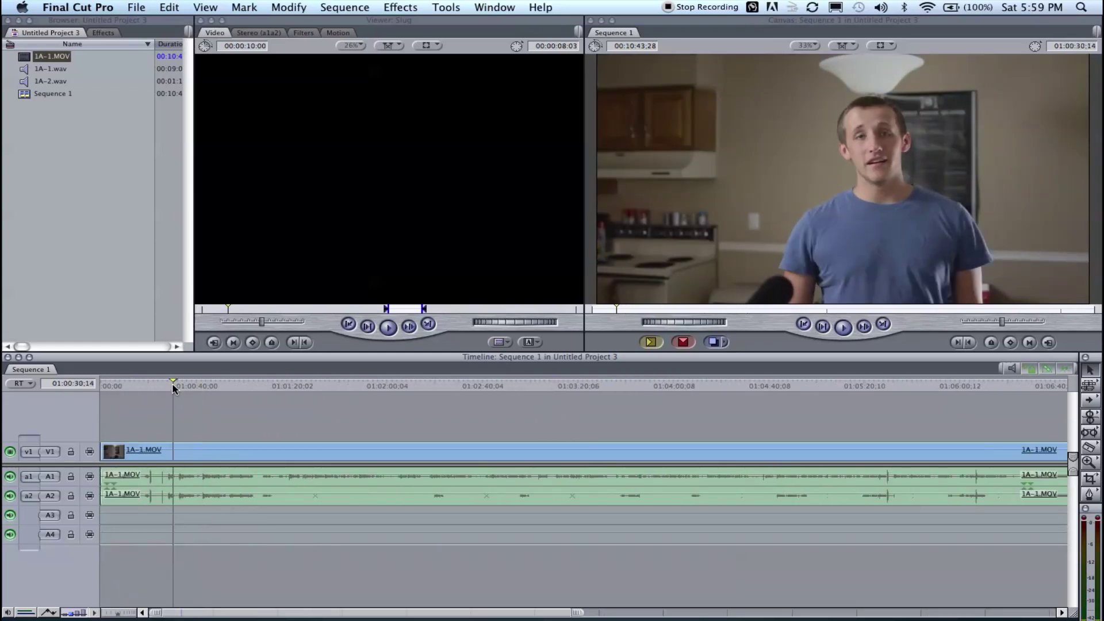
pyautogui.press('space')
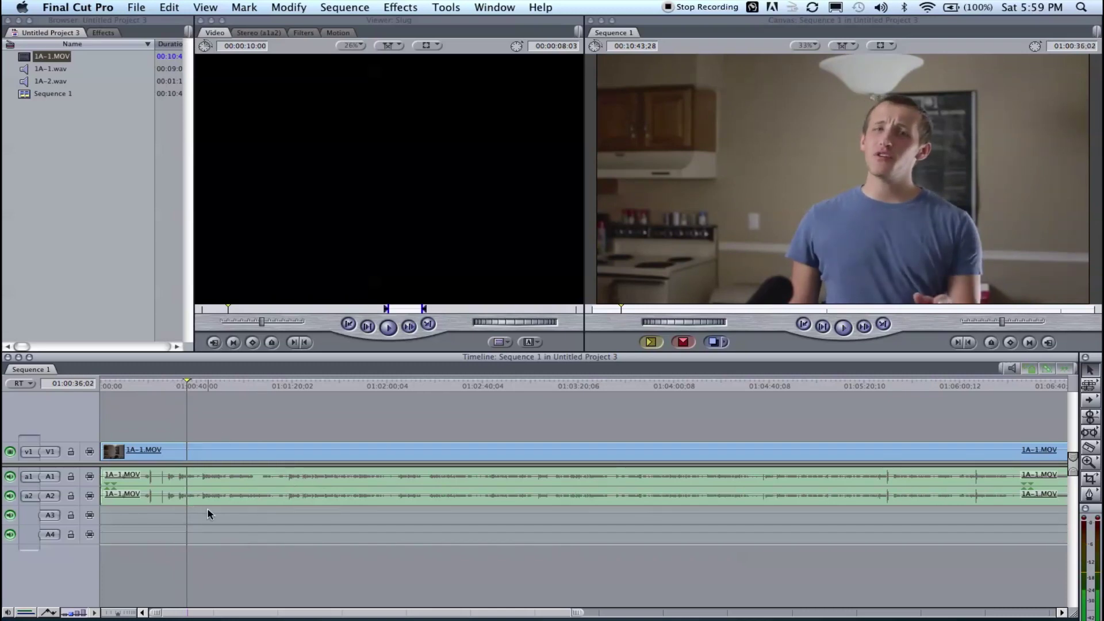
# - Place 1A-1.wav on A3/A4 below the camera audio and move the playhead to the slate frame
pyautogui.click(23, 69)
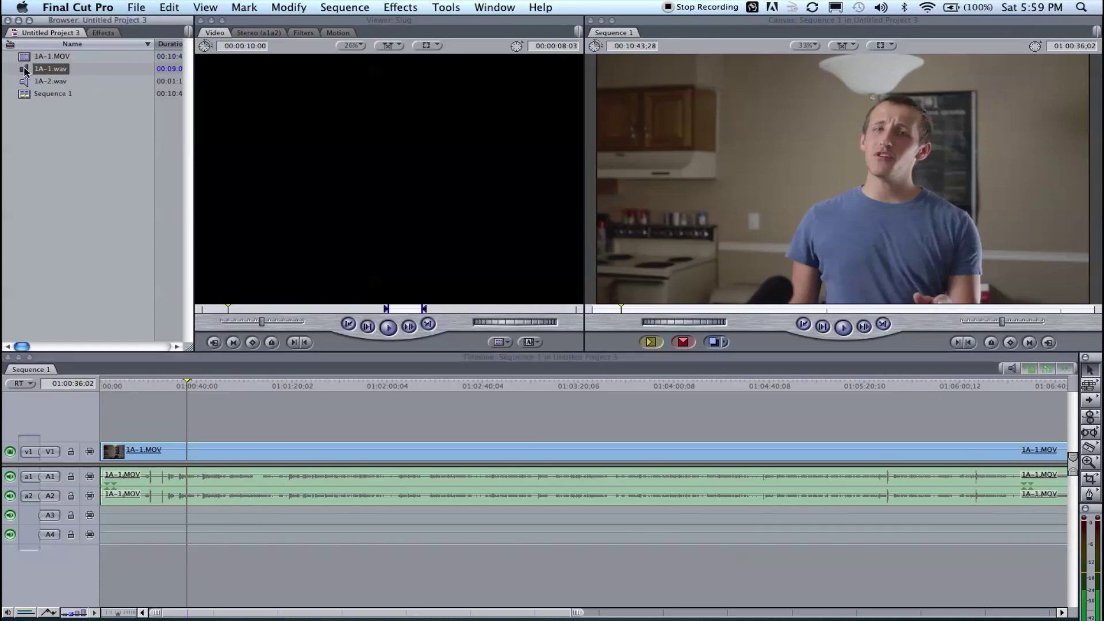
pyautogui.moveTo(24, 72); pyautogui.dragTo(108, 516)
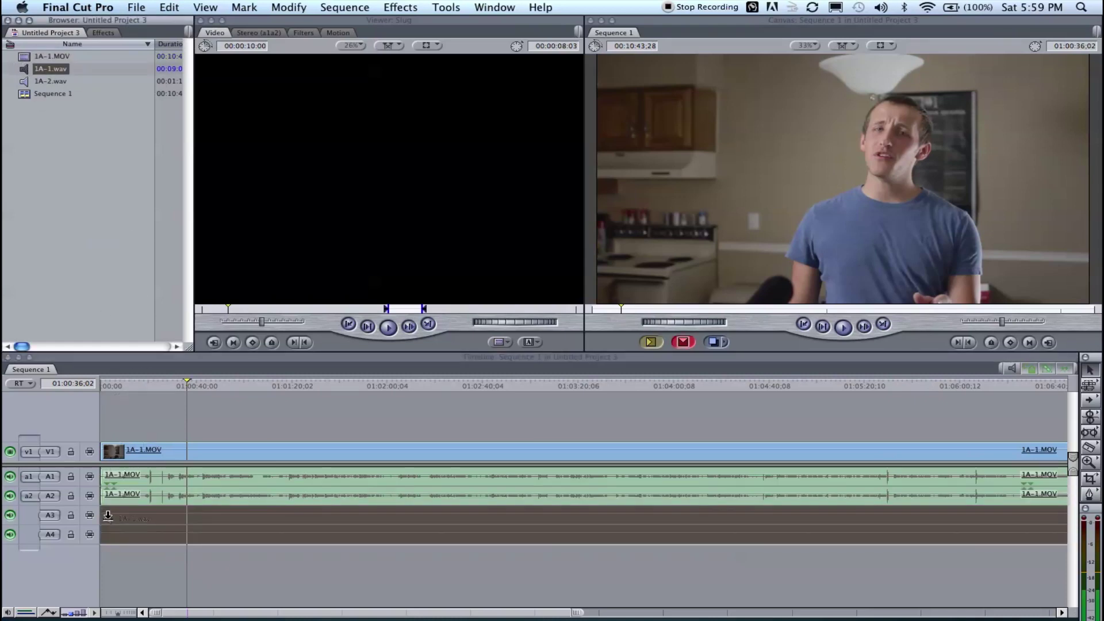
pyautogui.moveTo(99, 528); pyautogui.dragTo(100, 527)
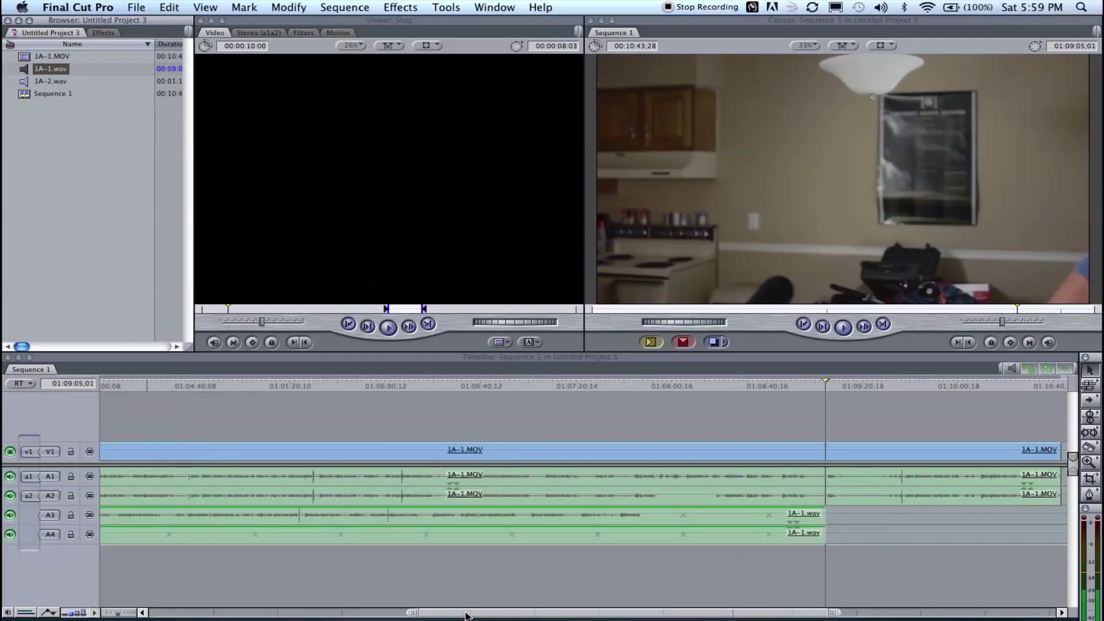
pyautogui.moveTo(464, 614); pyautogui.dragTo(195, 613)
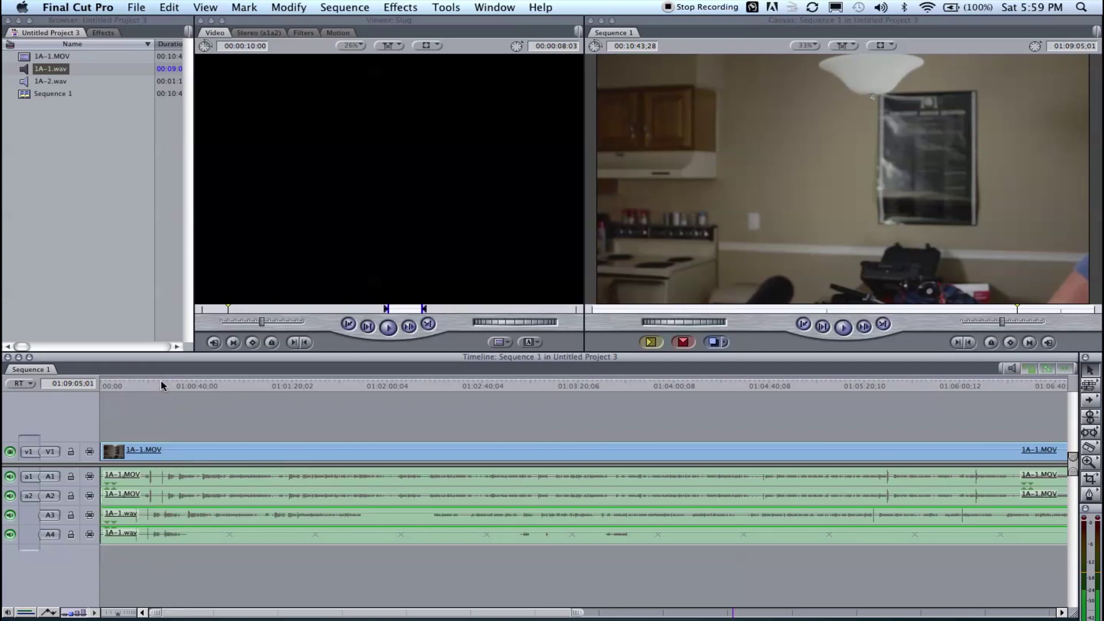
pyautogui.click(147, 386)
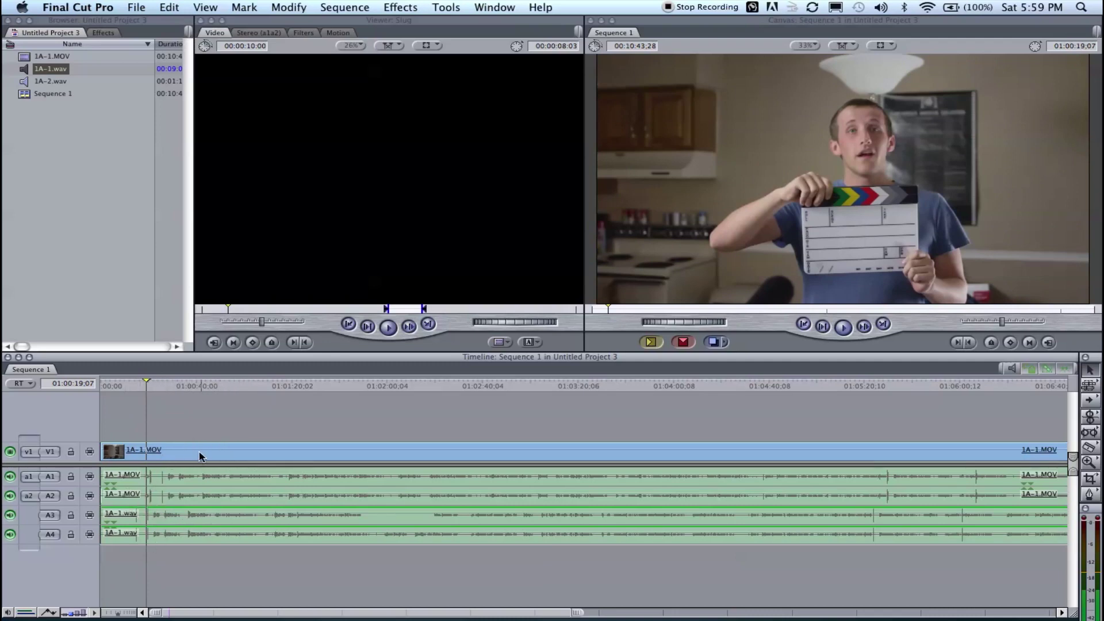
pyautogui.click(71, 611)
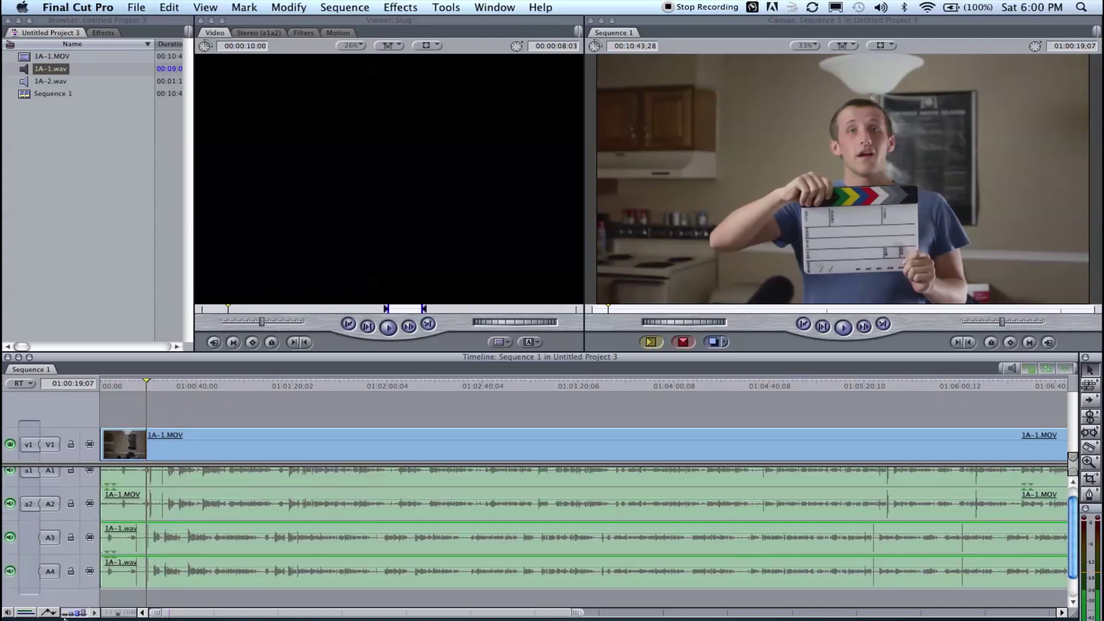
# - Enlarge the timeline tracks to their tallest height to show the waveforms
pyautogui.click(65, 613)
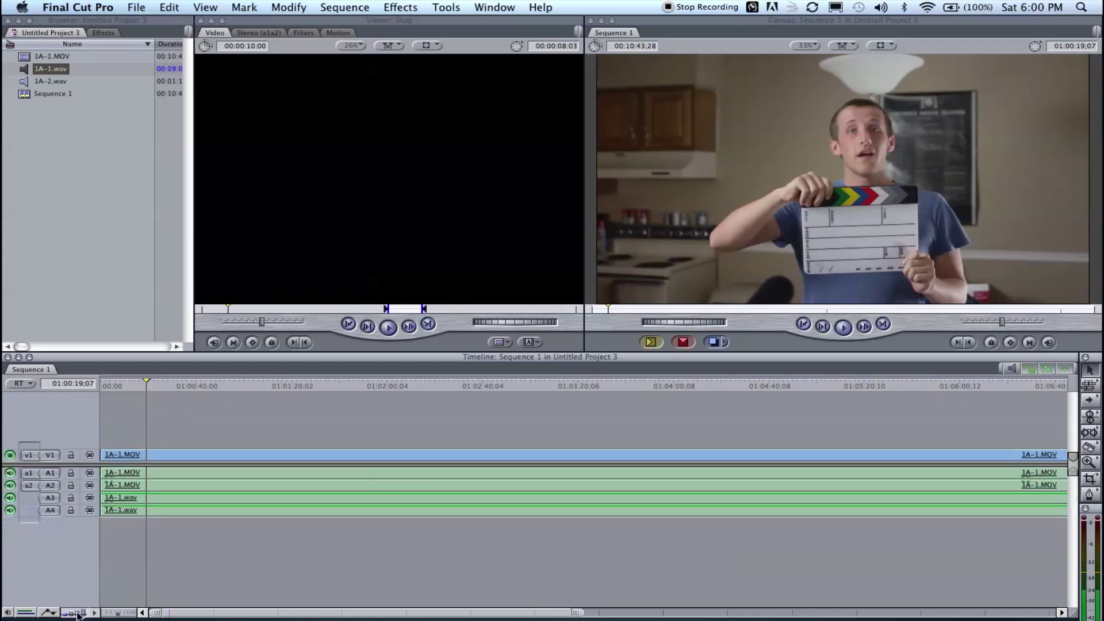
pyautogui.click(71, 614)
pyautogui.click(80, 613)
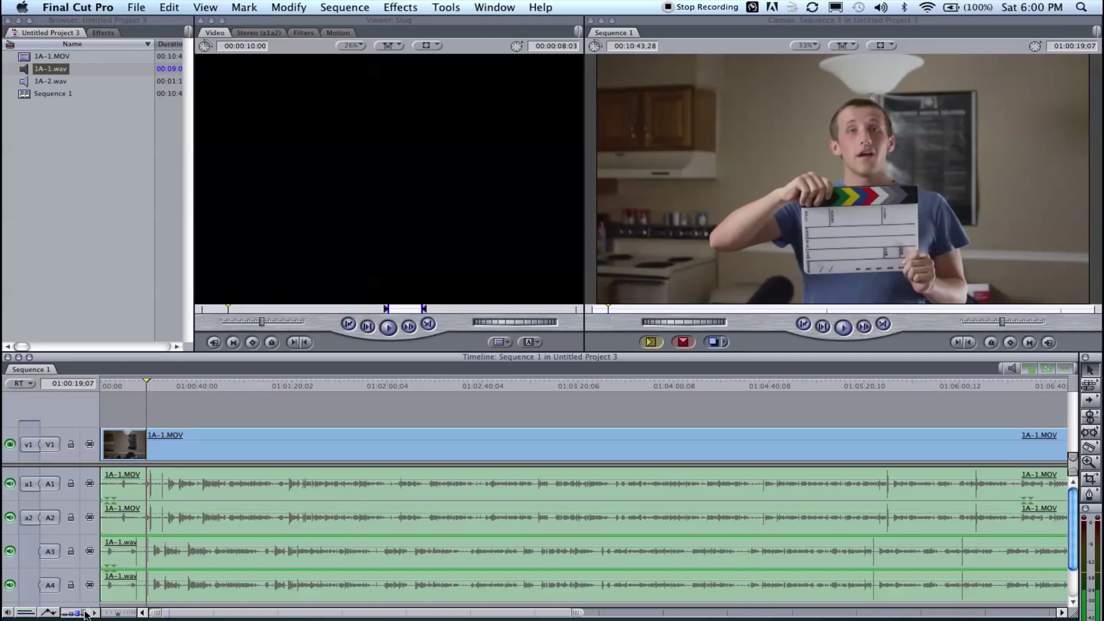
pyautogui.click(84, 614)
# - Zoom in around the slate clap and grab 1A-1.wav to shift it in time
pyautogui.press('super+equal')
pyautogui.press('super+equal')
pyautogui.press('super+equal')
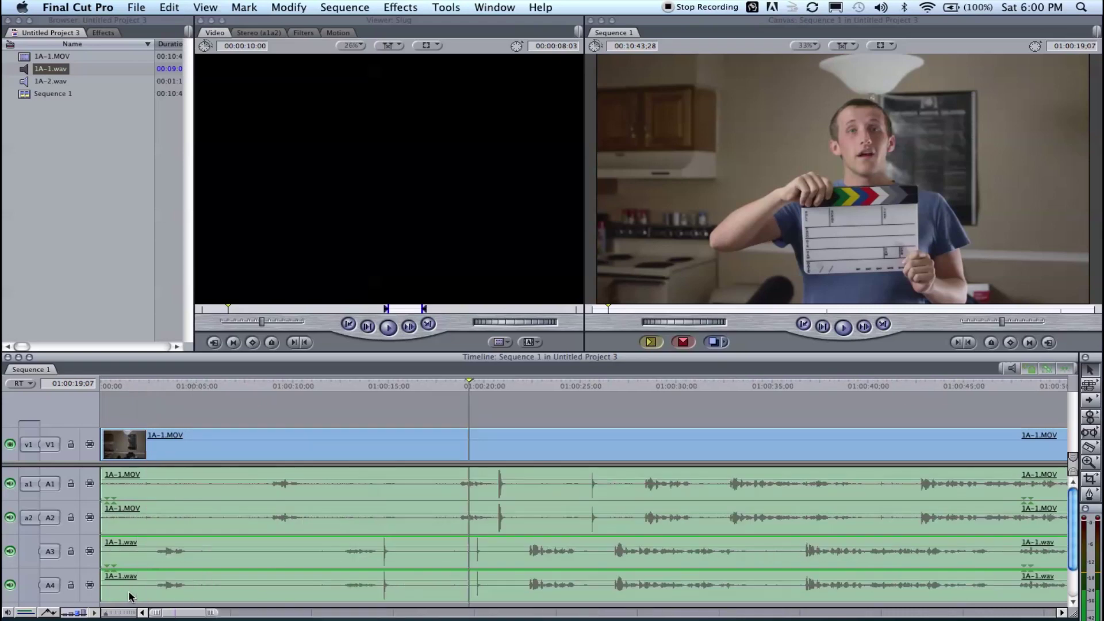
pyautogui.press('super+equal')
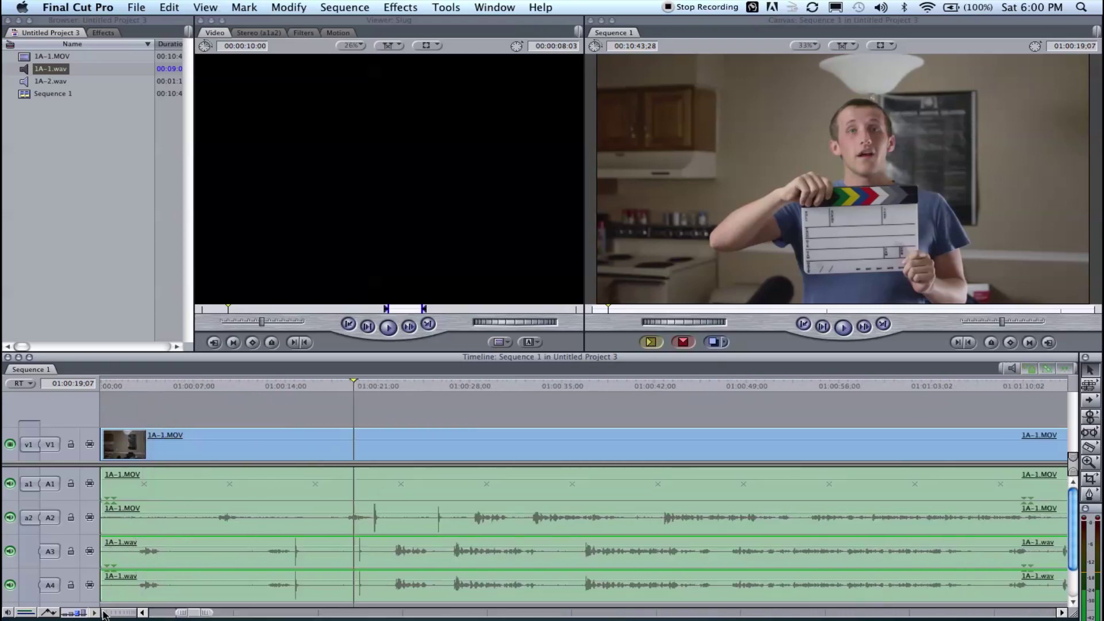
pyautogui.press('super+equal')
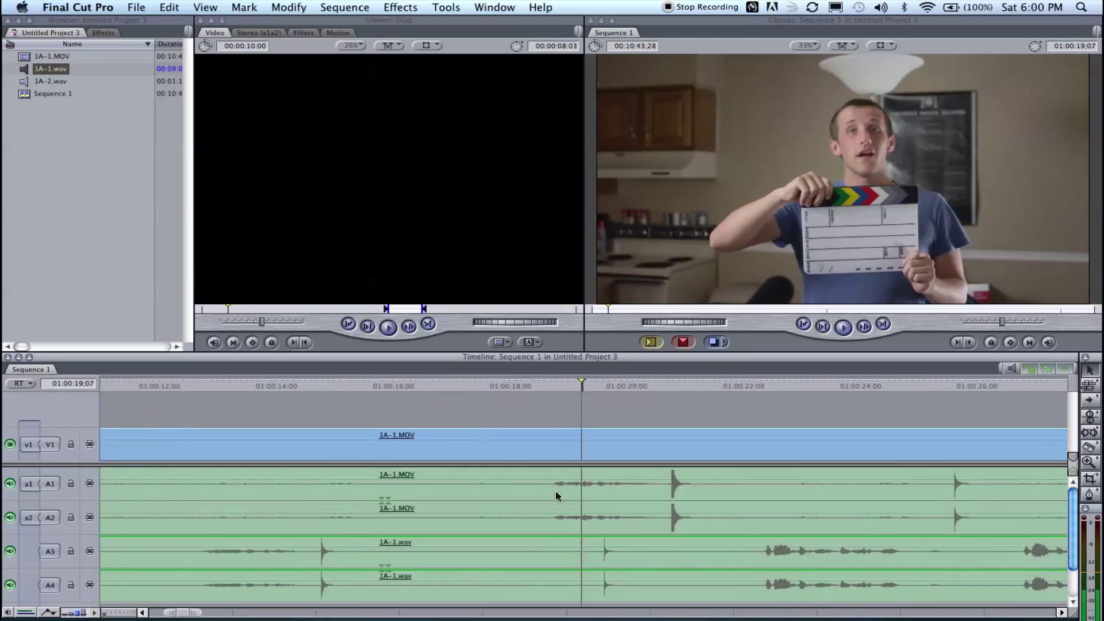
pyautogui.hscroll(1, 383, 536)
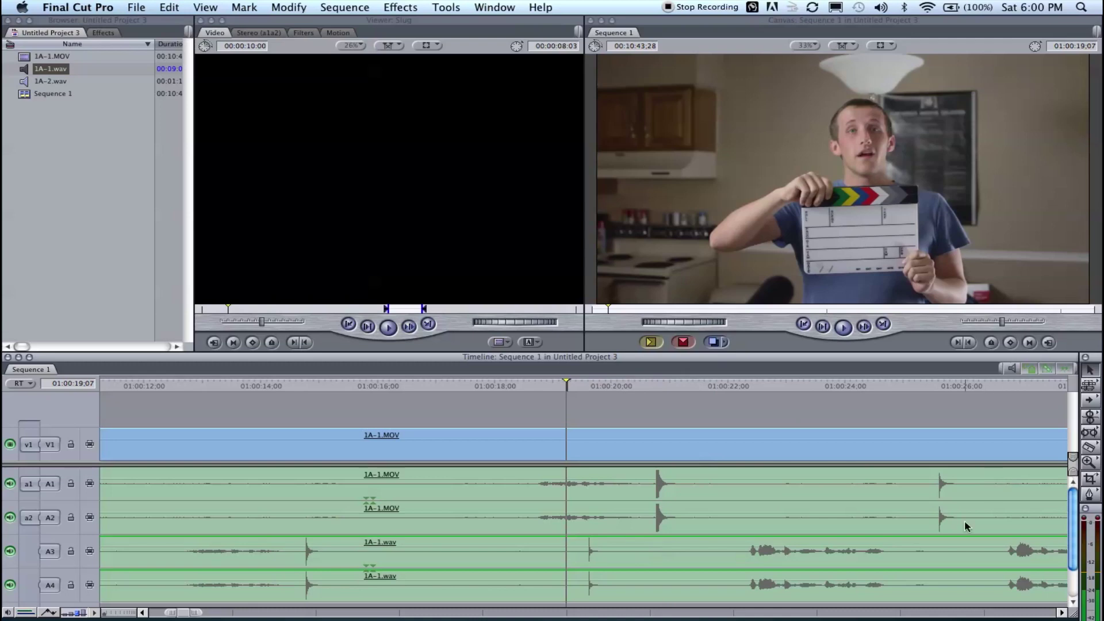
pyautogui.moveTo(299, 553); pyautogui.dragTo(414, 553)
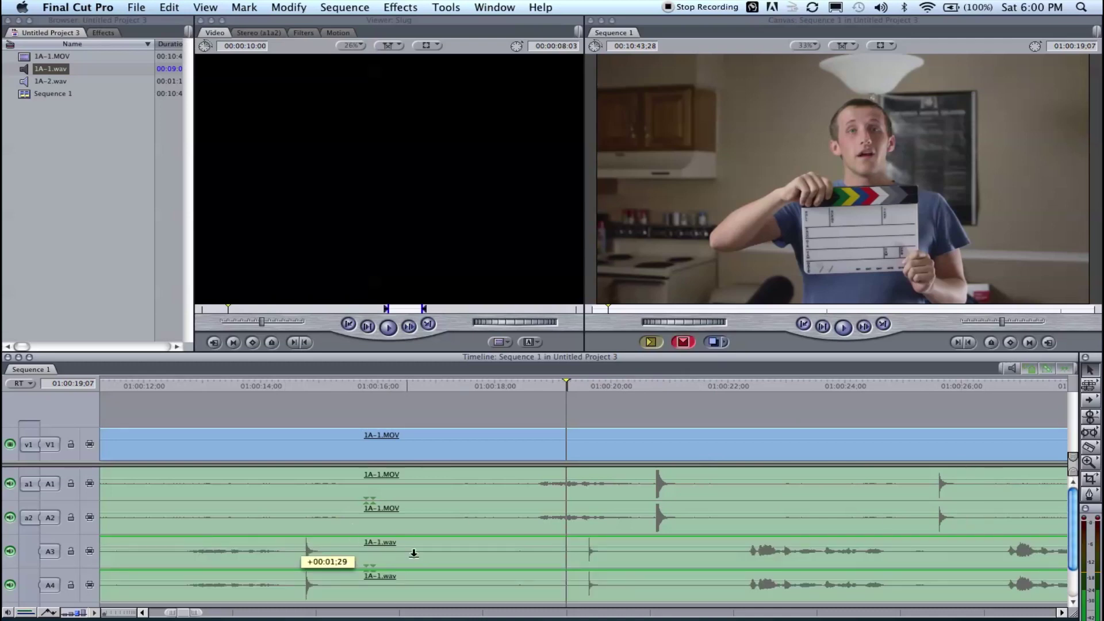
# - Shift 1A-1.wav later and play through the slate clap with sound
pyautogui.moveTo(414, 553); pyautogui.dragTo(651, 558)
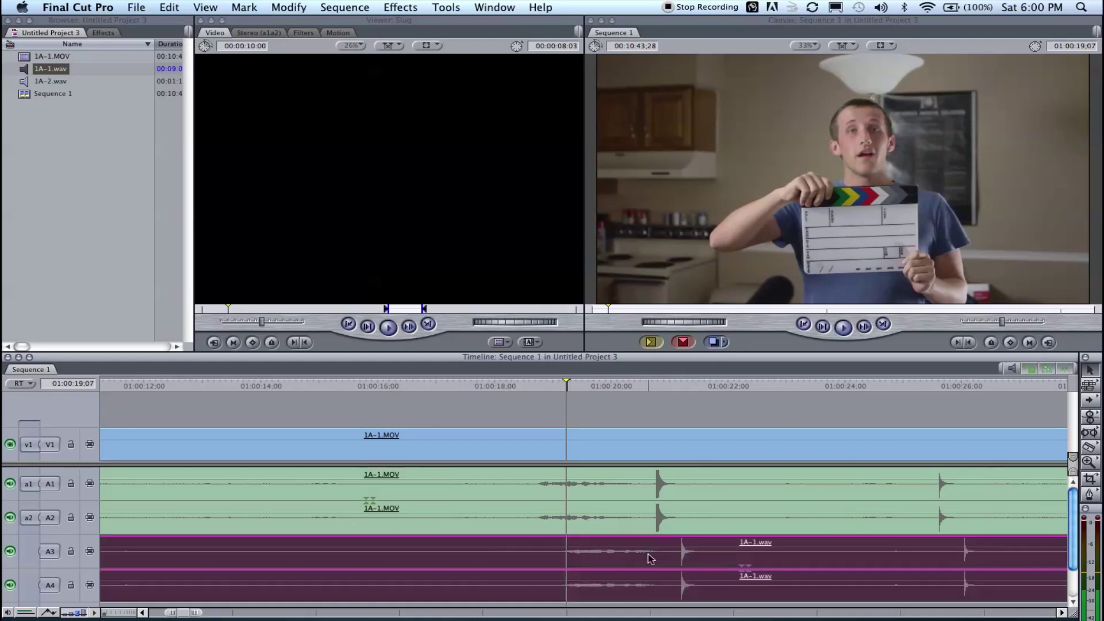
pyautogui.moveTo(617, 391); pyautogui.dragTo(632, 391)
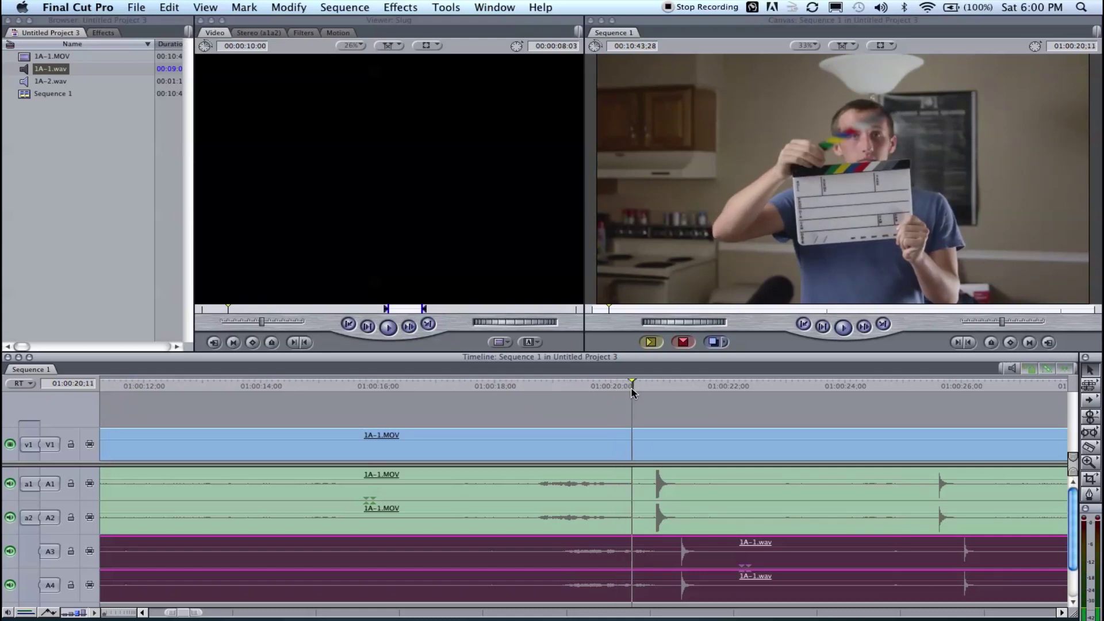
pyautogui.press('XF86AudioMute')
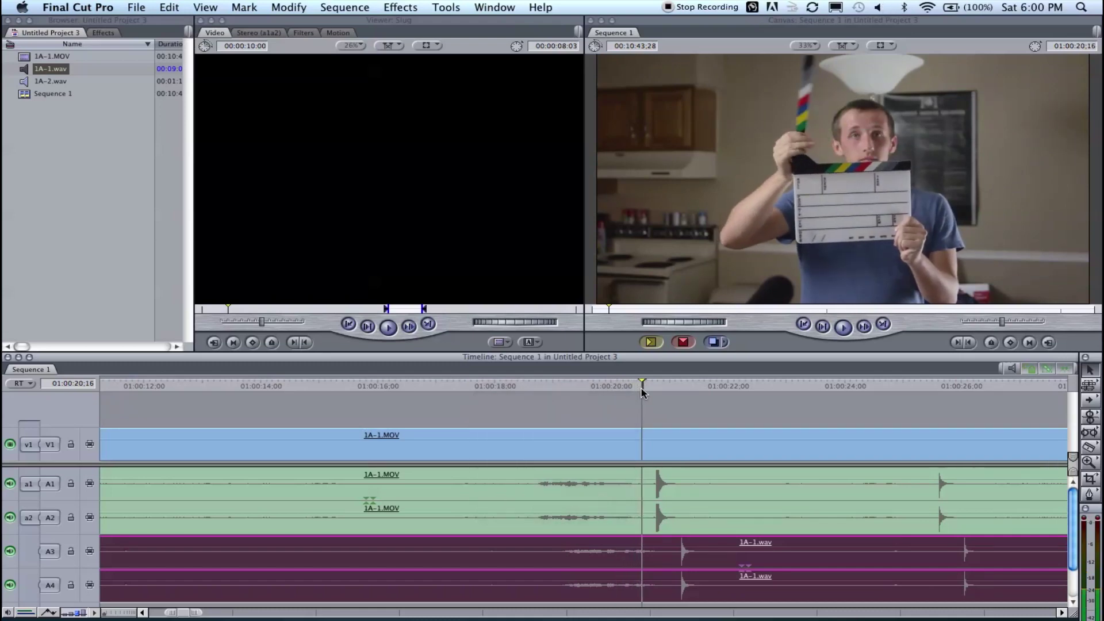
pyautogui.moveTo(635, 390); pyautogui.dragTo(666, 391)
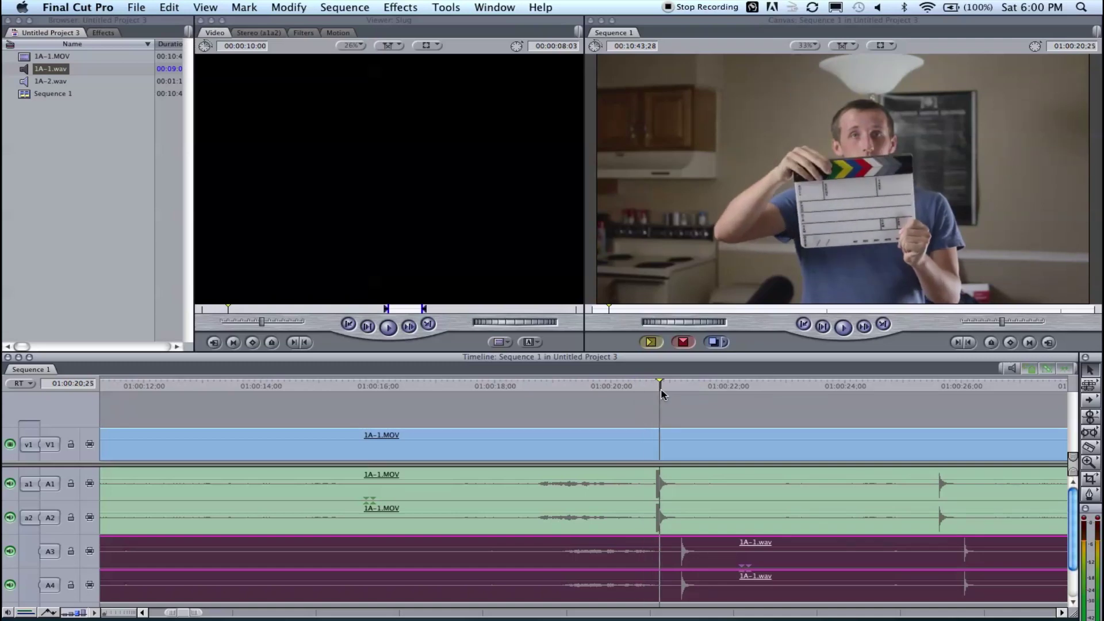
pyautogui.click(490, 389)
pyautogui.moveTo(492, 406); pyautogui.dragTo(499, 402)
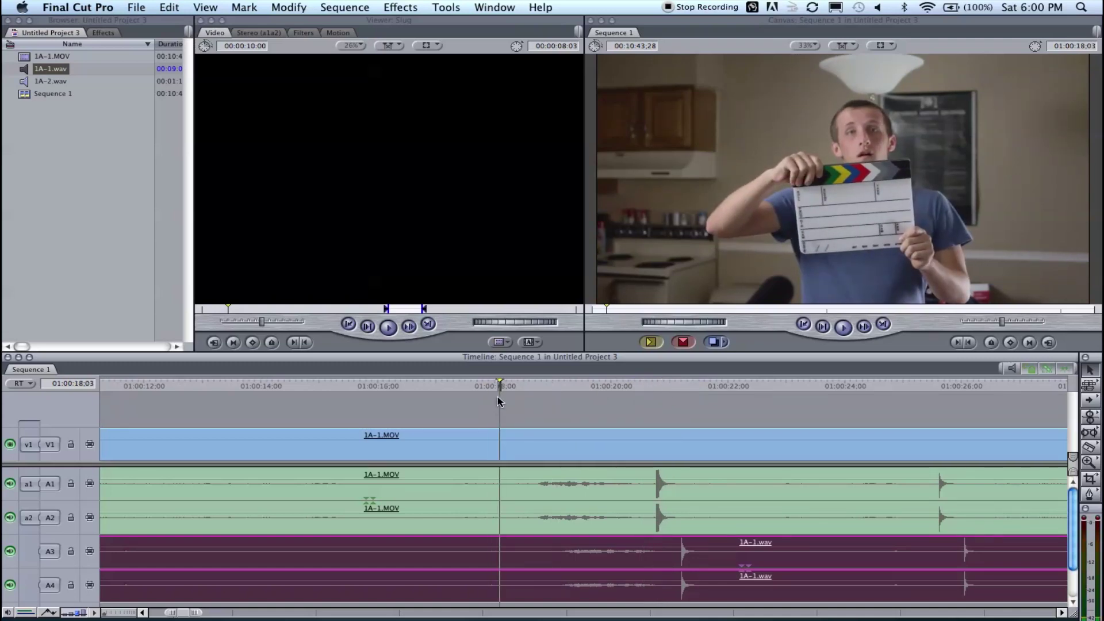
pyautogui.press('XF86AudioRaiseVolume')
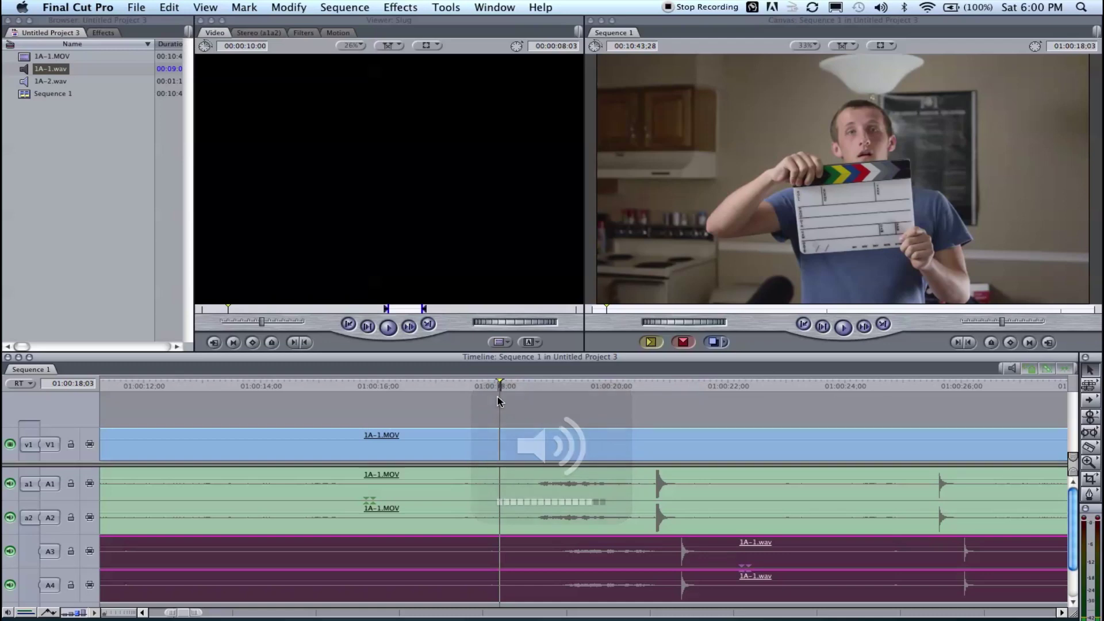
pyautogui.press('space')
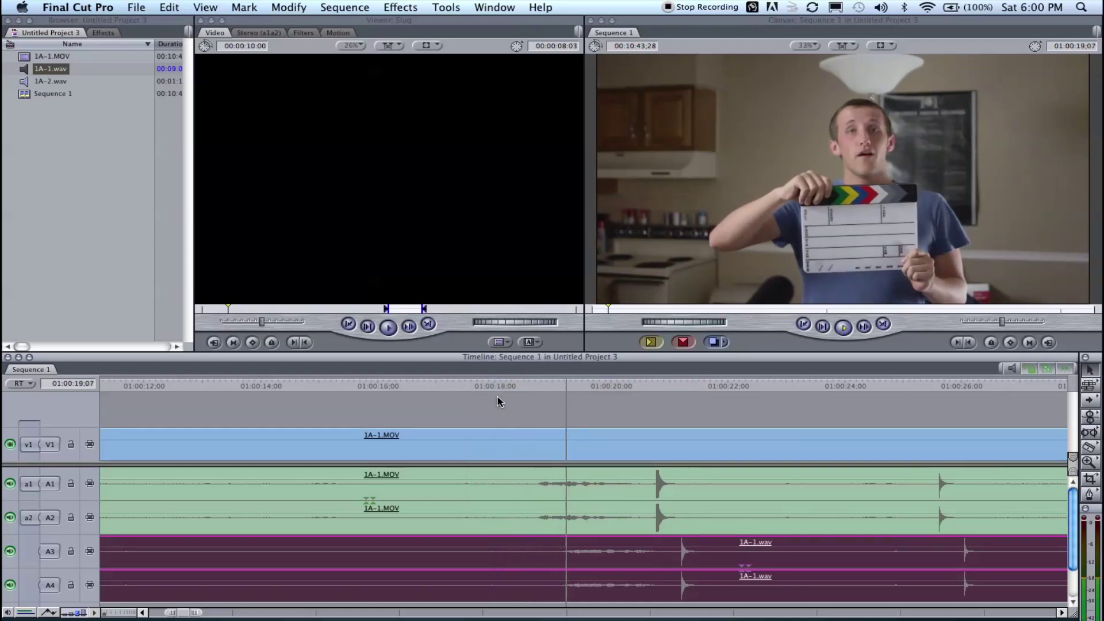
pyautogui.press('space')
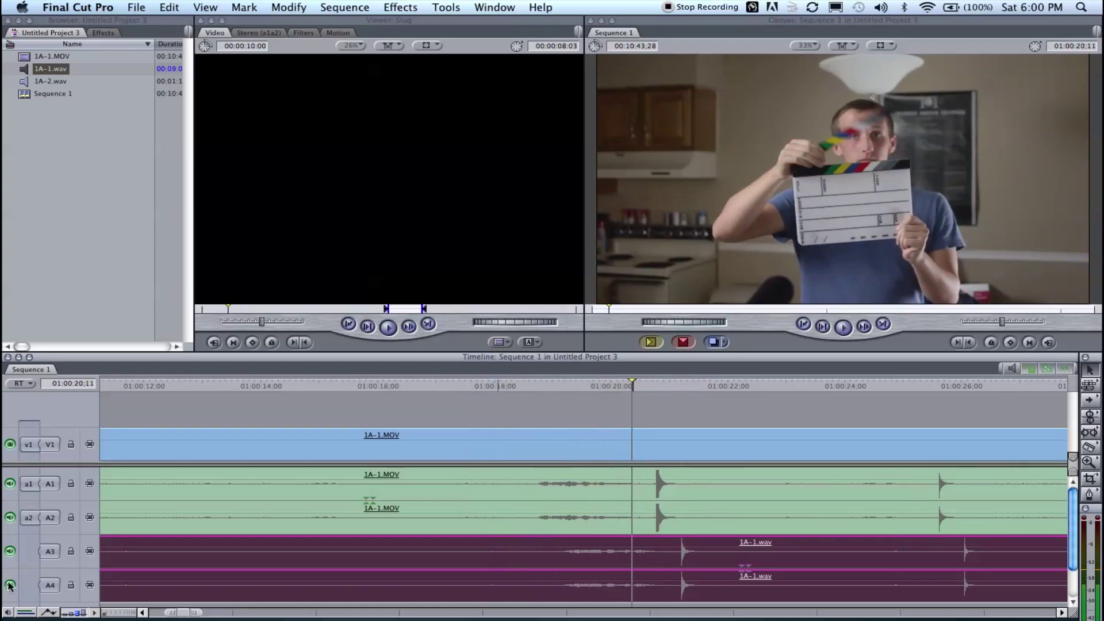
# - Mute A3/A4, play the camera audio alone, and step frames to where the clapper closes
pyautogui.click(10, 586)
pyautogui.click(10, 551)
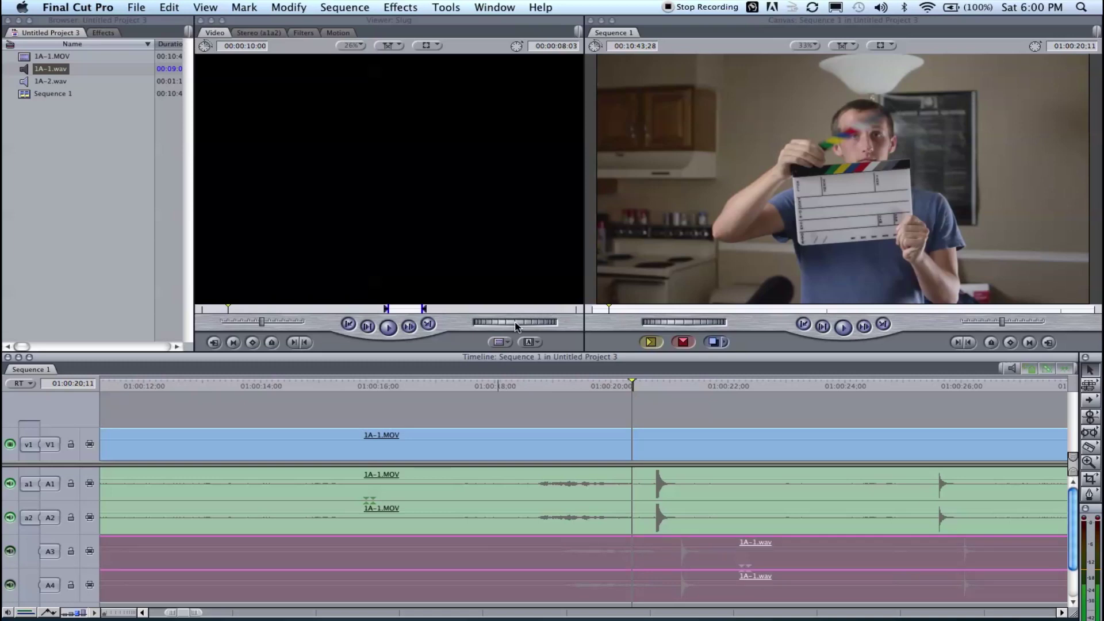
pyautogui.click(502, 384)
pyautogui.press('space')
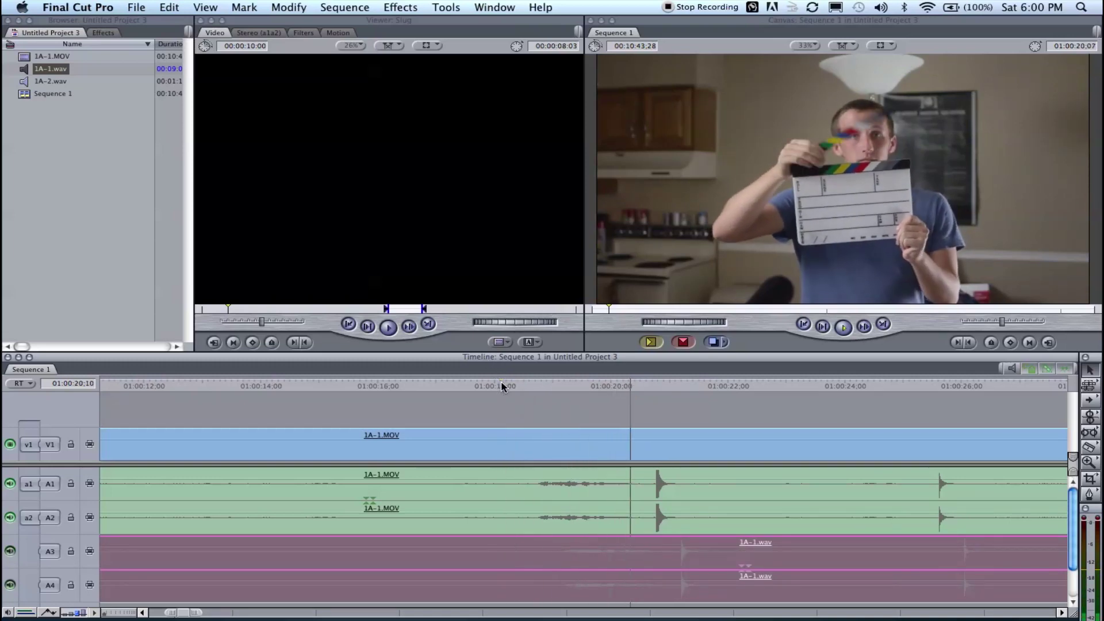
pyautogui.press('space')
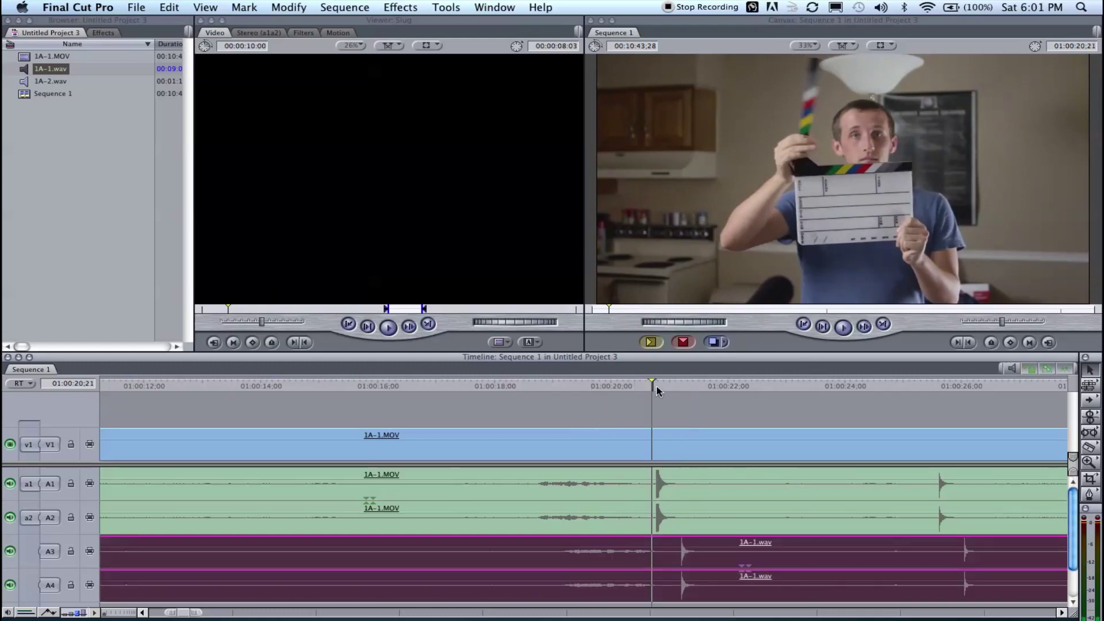
pyautogui.press('Right')
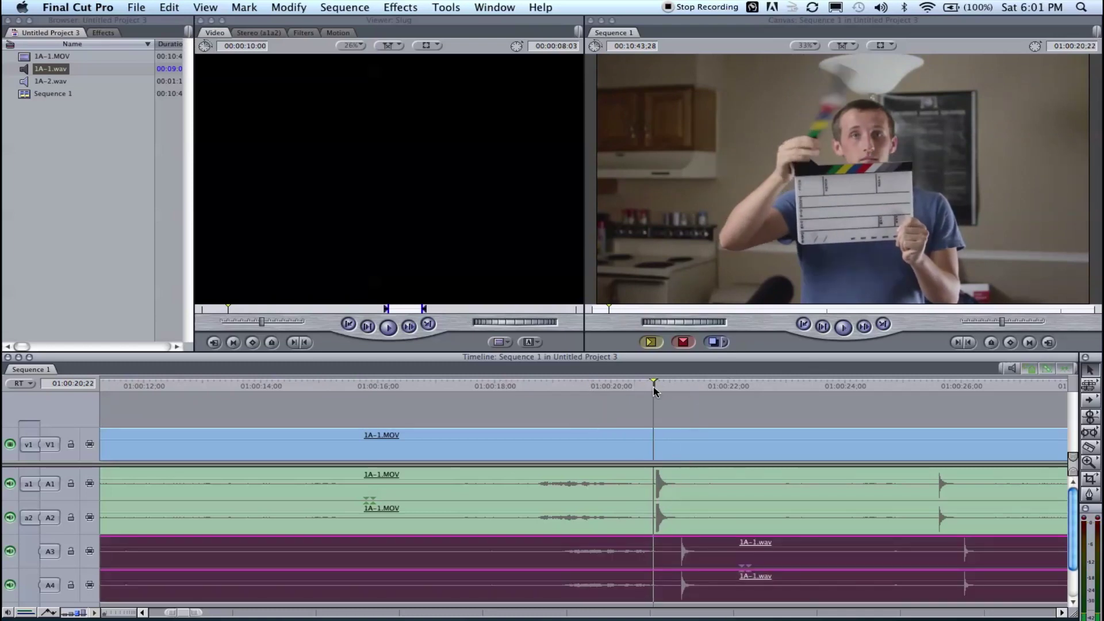
pyautogui.press('Right')
pyautogui.press('Right')
pyautogui.press('\\')
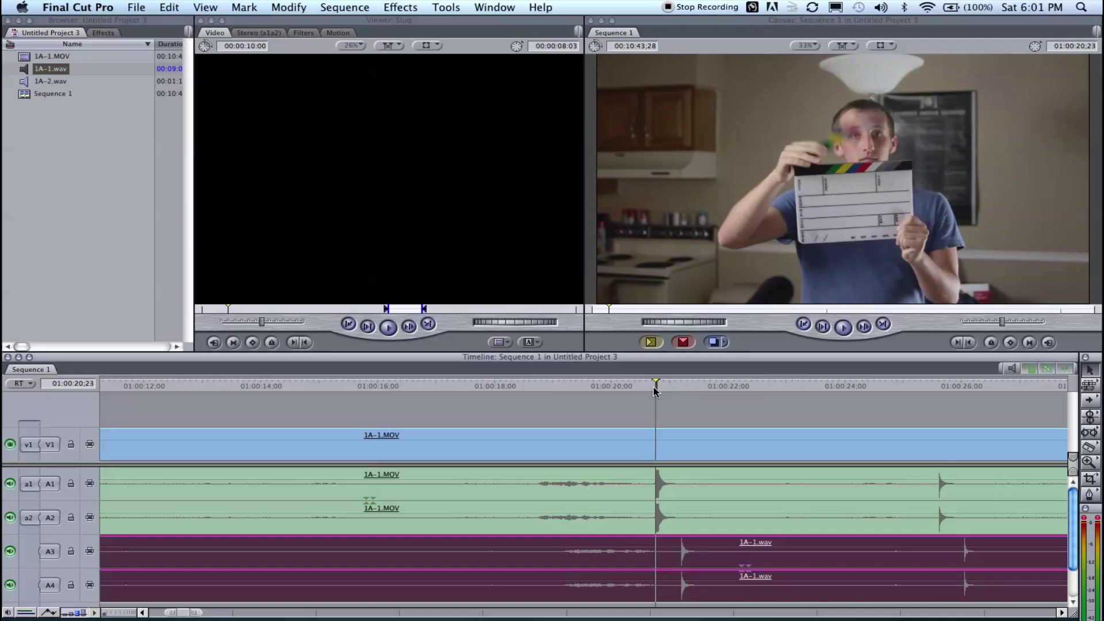
pyautogui.press('Left')
pyautogui.press('\\')
pyautogui.press('Right')
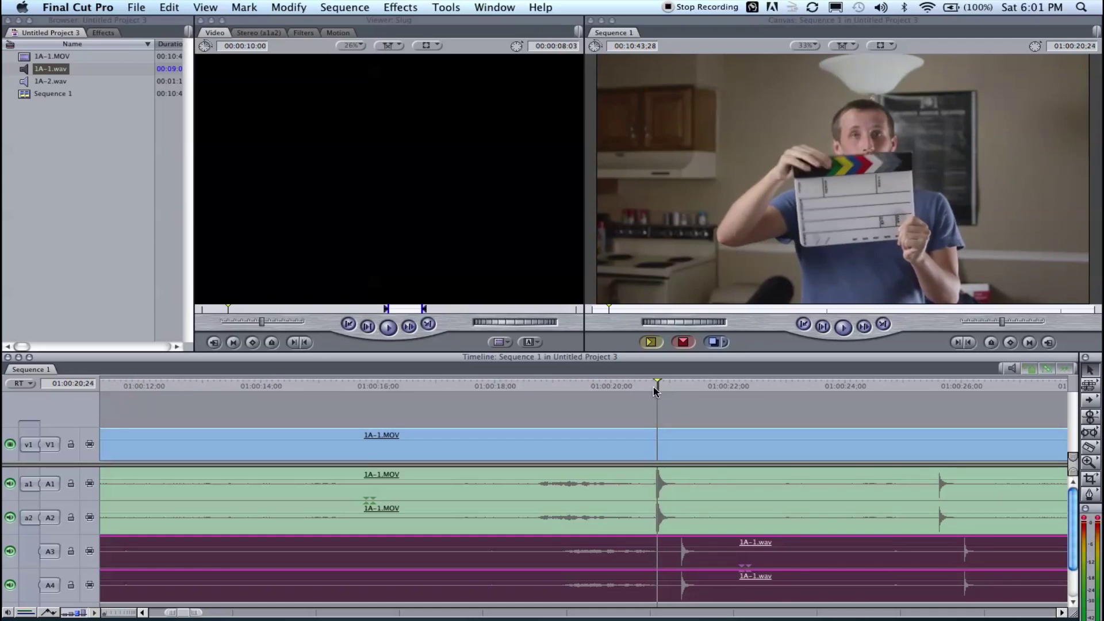
pyautogui.press('Left')
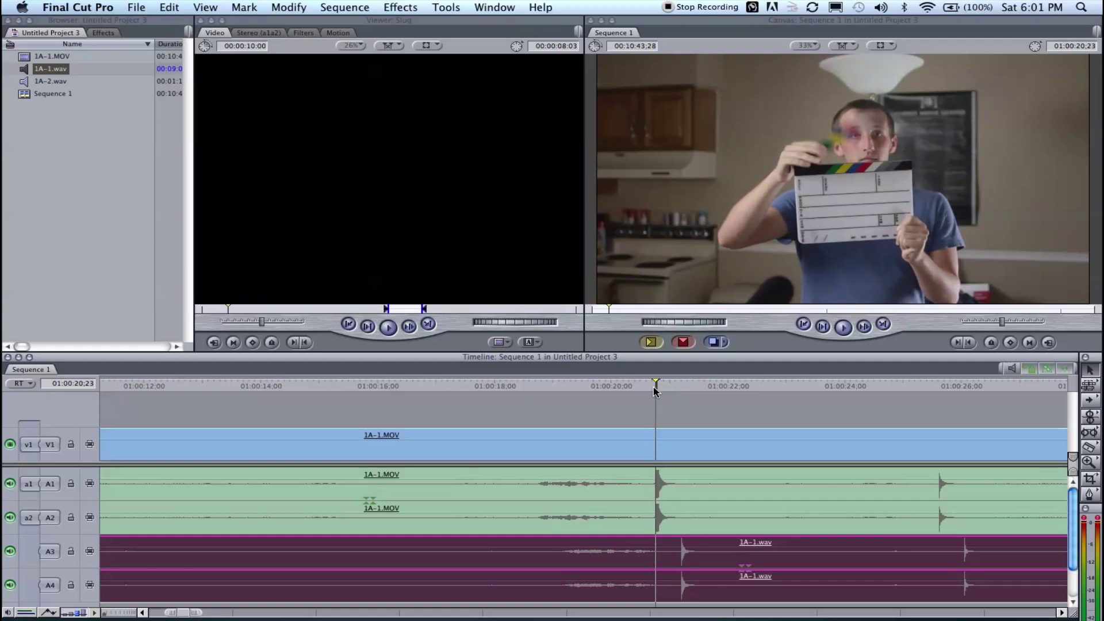
pyautogui.press('Right')
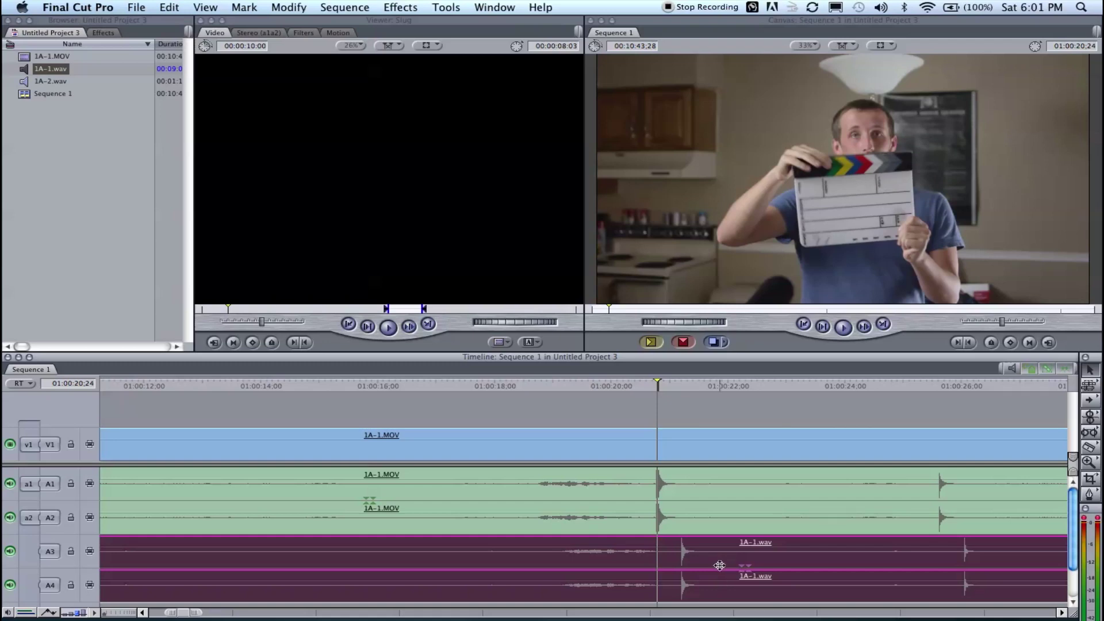
# - Slide 1A-1.wav left to align its clap spike at single-frame zoom, then zoom back out
pyautogui.moveTo(720, 566); pyautogui.dragTo(684, 556)
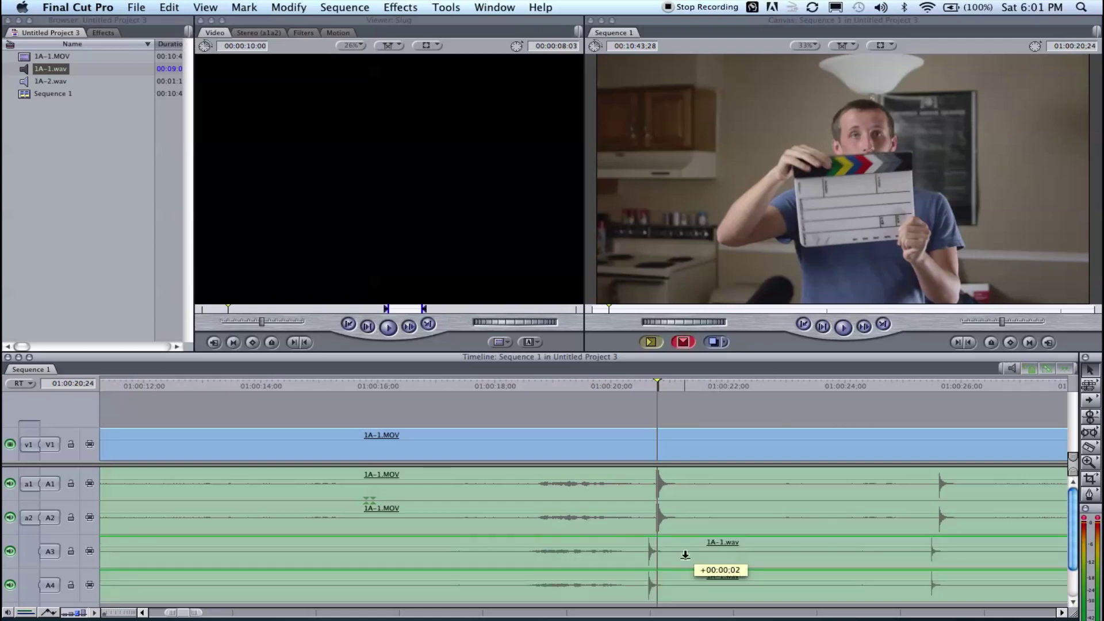
pyautogui.press('super+equal')
pyautogui.press('super+equal')
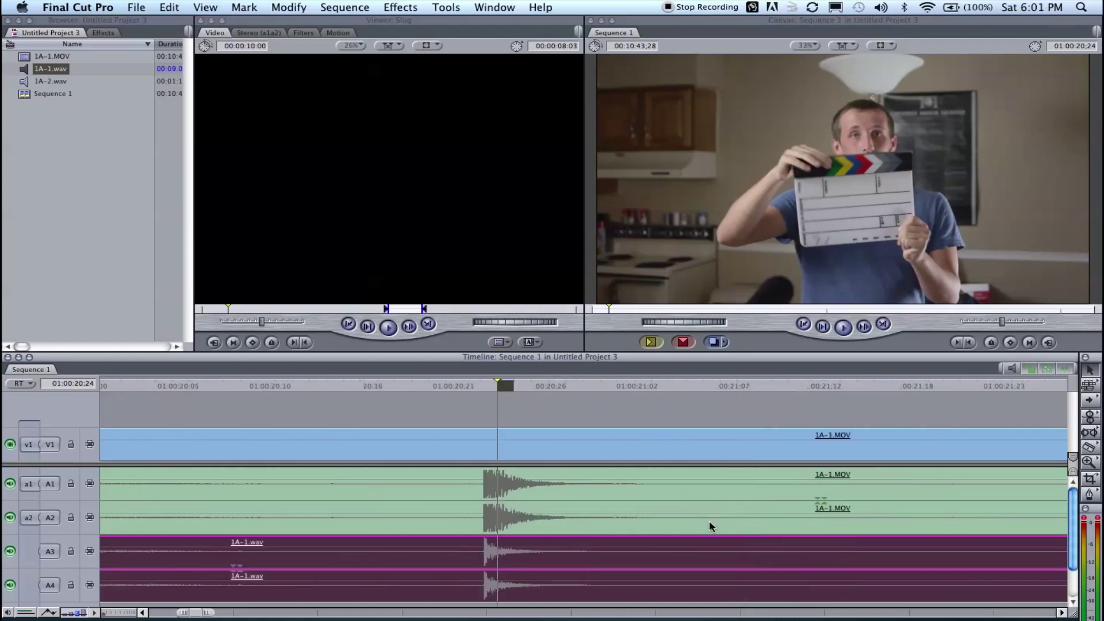
pyautogui.press('super+equal')
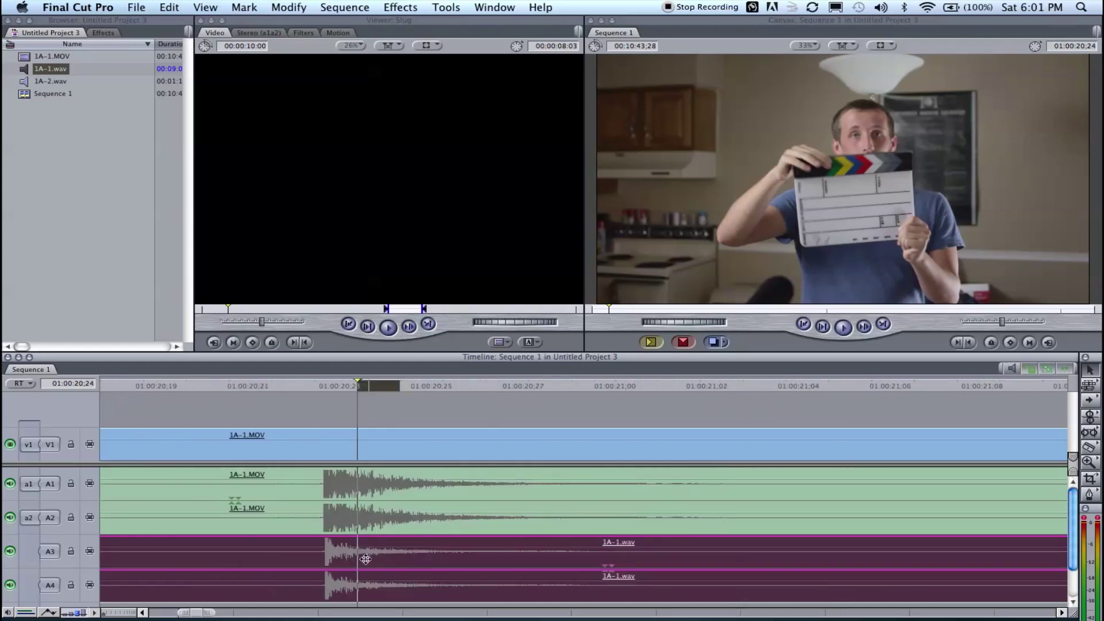
pyautogui.moveTo(366, 559)
pyautogui.mouseDown()
pyautogui.moveTo(323, 552)
pyautogui.moveTo(366, 552)
pyautogui.mouseUp()
pyautogui.press('super+minus')
pyautogui.press('super+minus')
pyautogui.press('super+minus')
pyautogui.hotkey('shift', 'z')
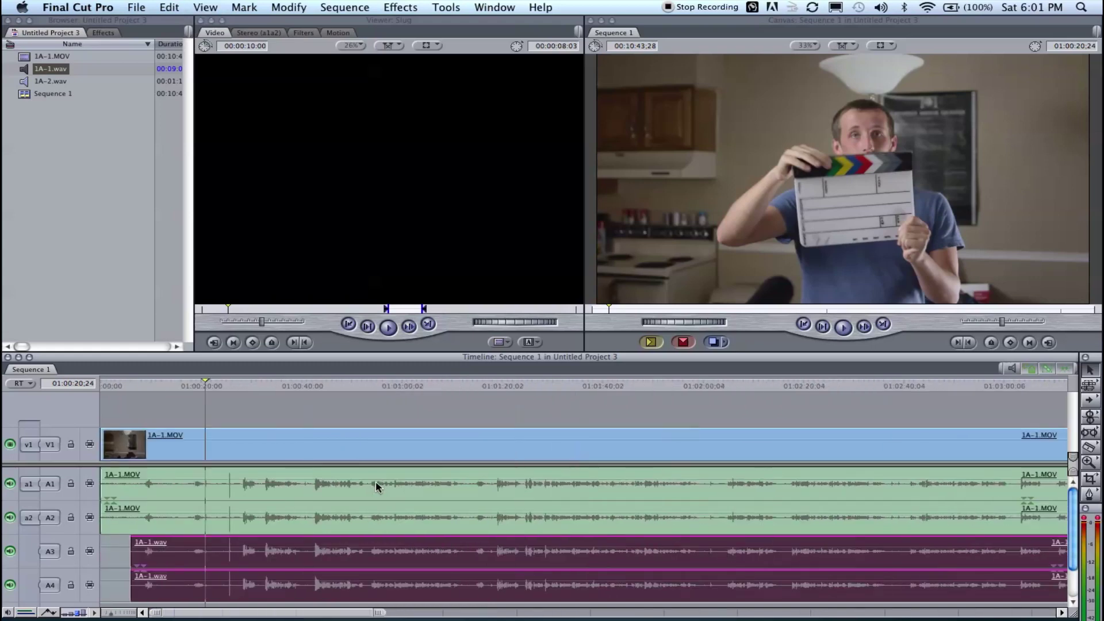
pyautogui.press('super+minus')
pyautogui.press('super+minus')
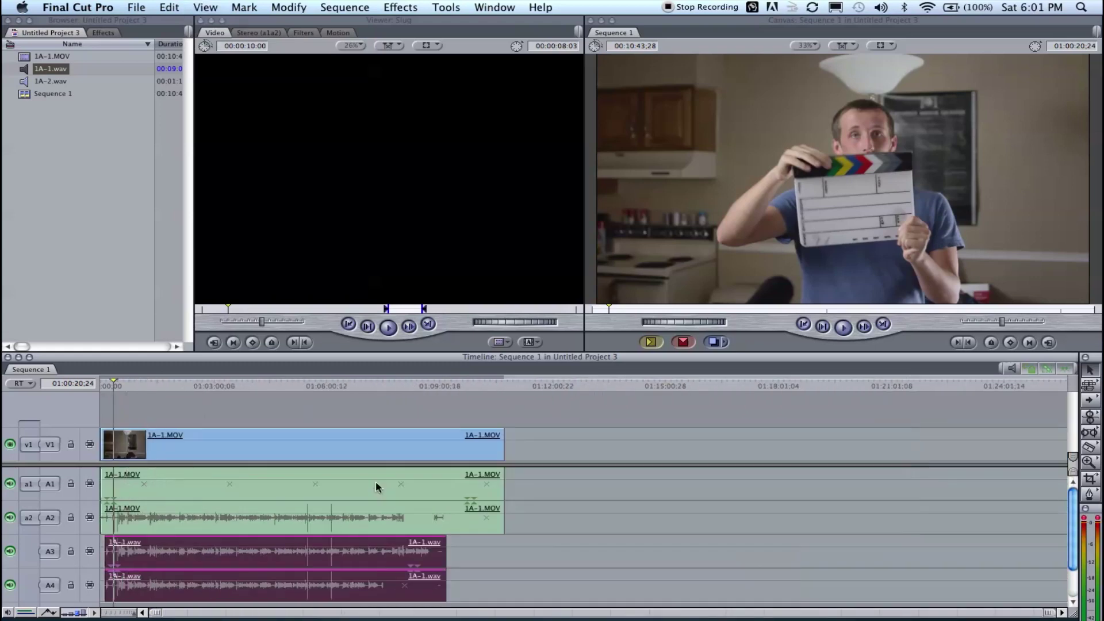
pyautogui.press('super+minus')
pyautogui.hotkey('shift', 'z')
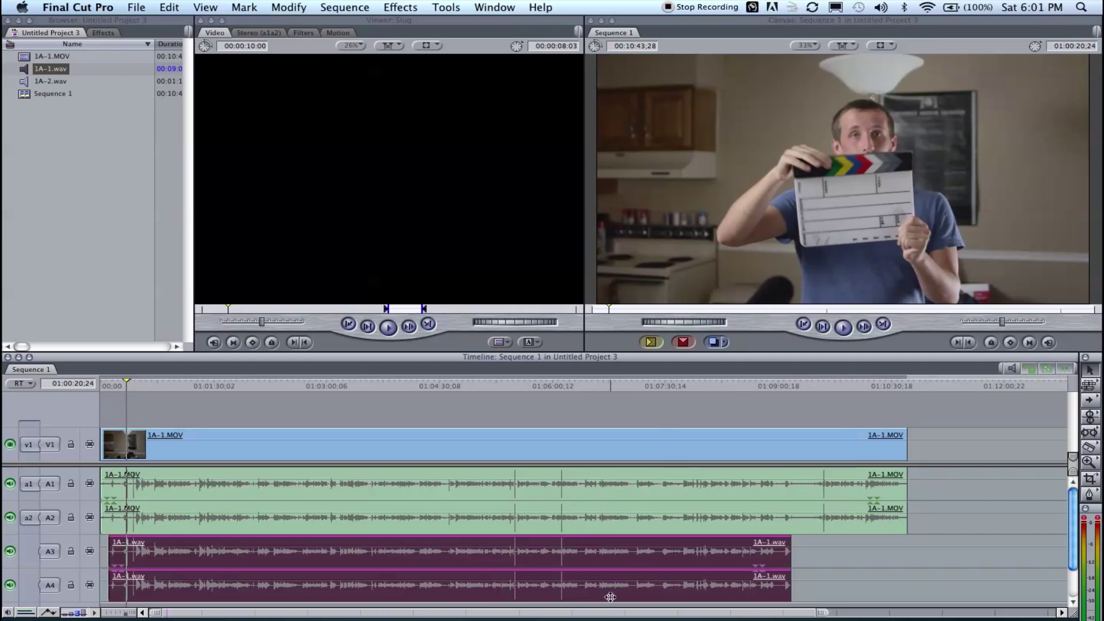
pyautogui.moveTo(636, 449)
pyautogui.mouseDown()
pyautogui.moveTo(492, 536)
pyautogui.moveTo(369, 567)
pyautogui.moveTo(627, 553)
pyautogui.mouseUp()
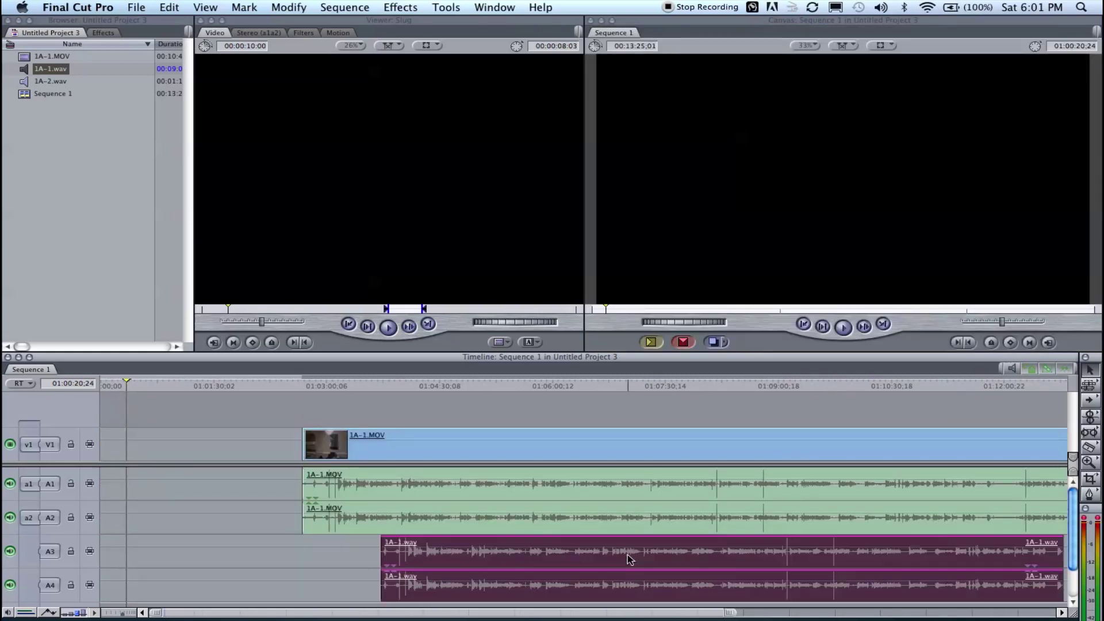
pyautogui.press('super+z')
pyautogui.press('z')
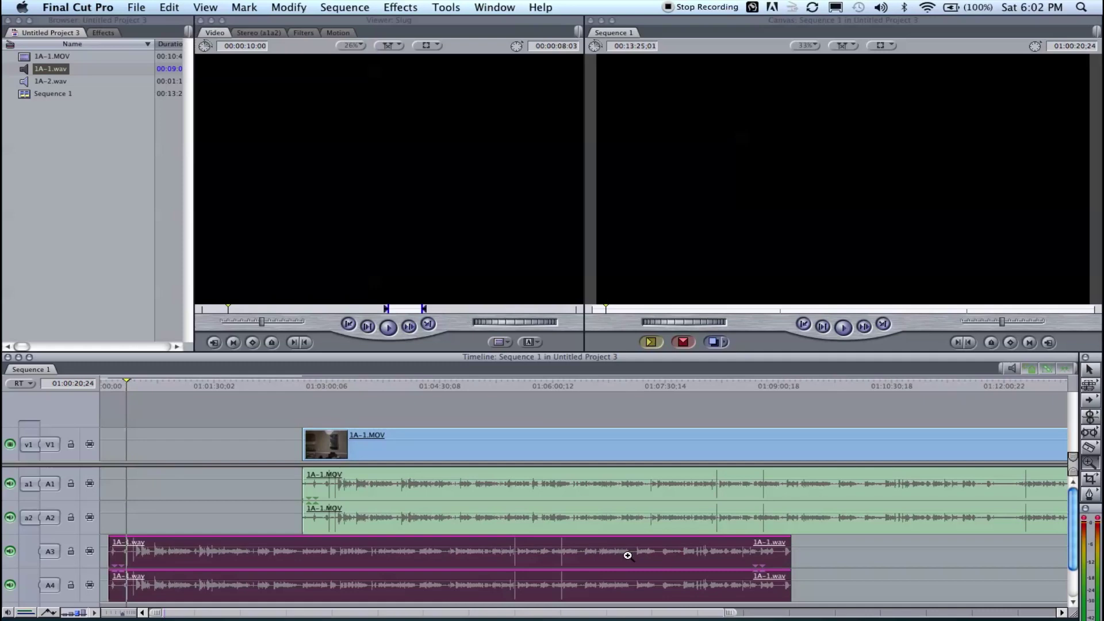
pyautogui.press('super+z')
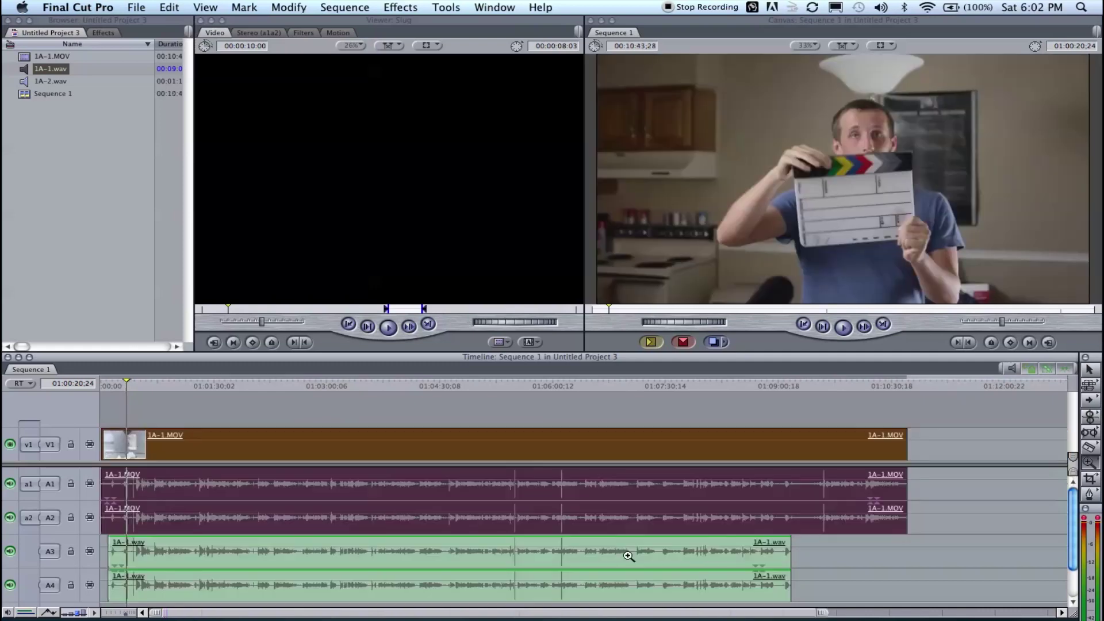
# - Trim the start and end of the linked 1A-1.MOV clips to match the 1A-1.wav length
pyautogui.click(132, 387)
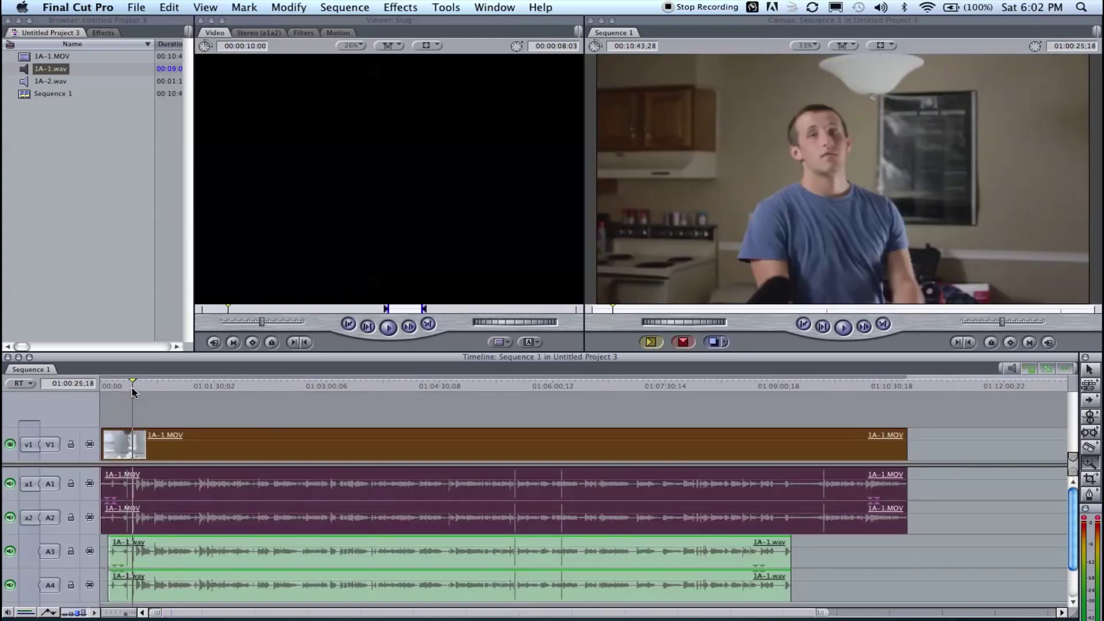
pyautogui.moveTo(138, 389); pyautogui.dragTo(311, 397)
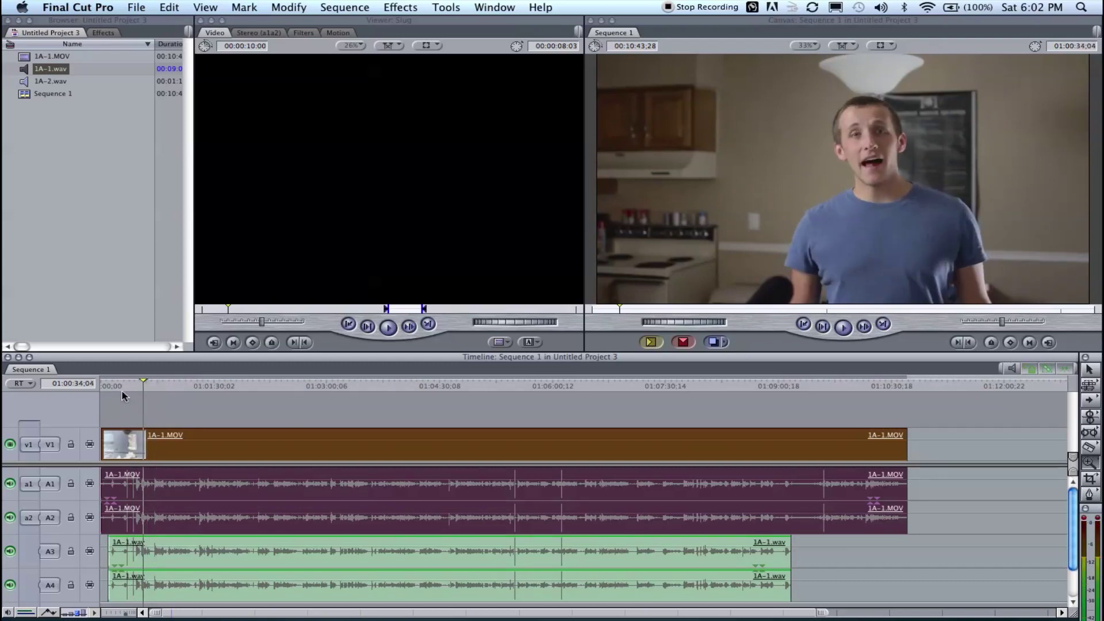
pyautogui.click(322, 400)
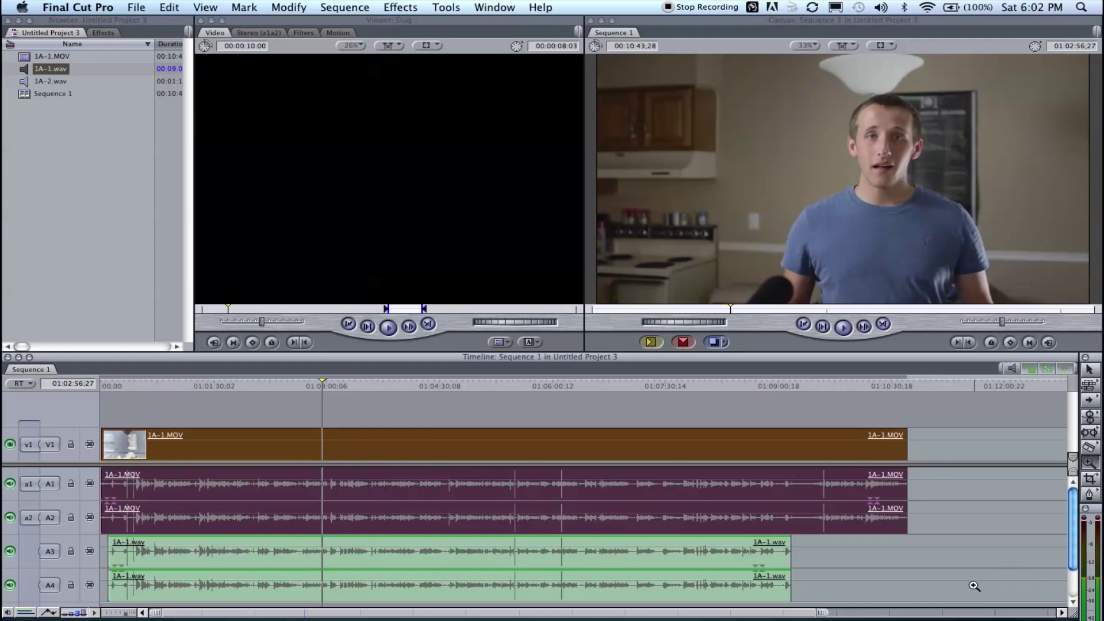
pyautogui.click(1089, 370)
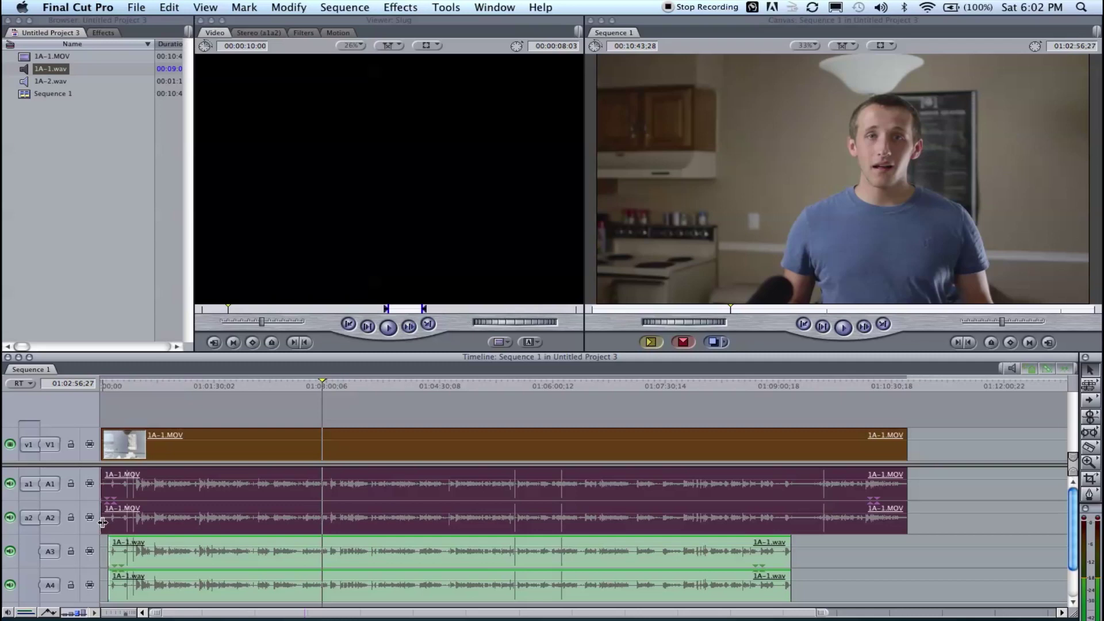
pyautogui.moveTo(103, 520); pyautogui.dragTo(109, 521)
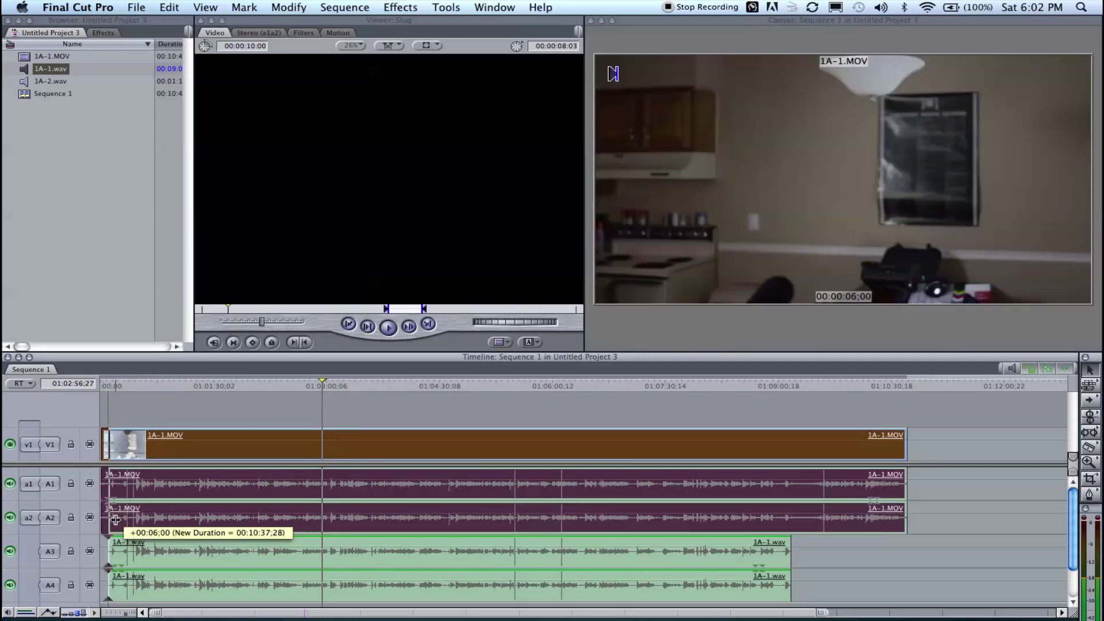
pyautogui.moveTo(907, 521); pyautogui.dragTo(791, 520)
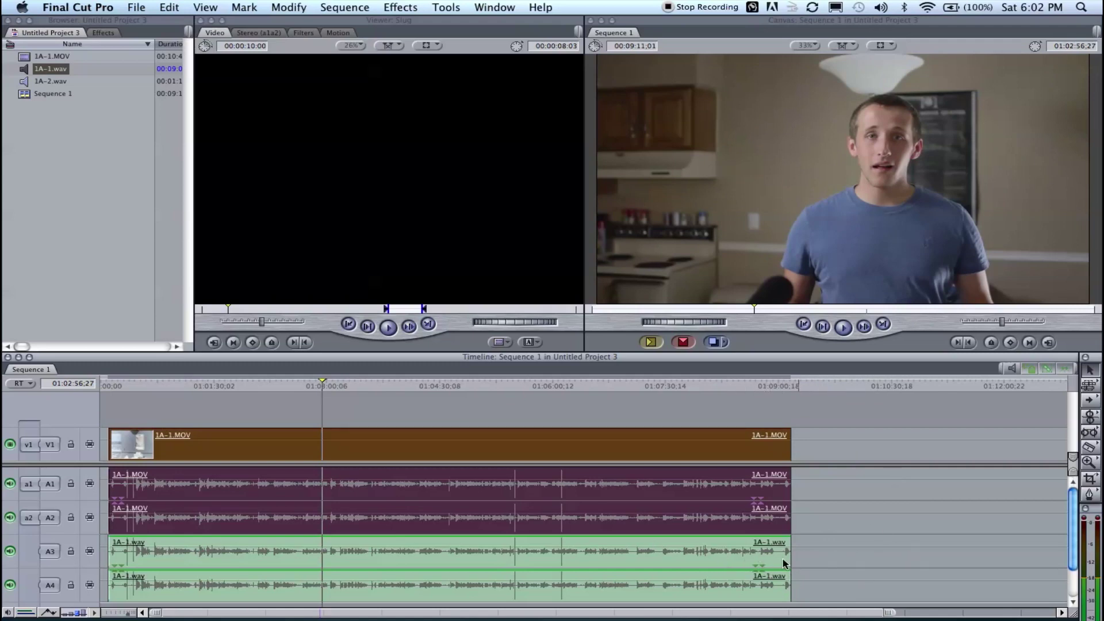
pyautogui.click(924, 489)
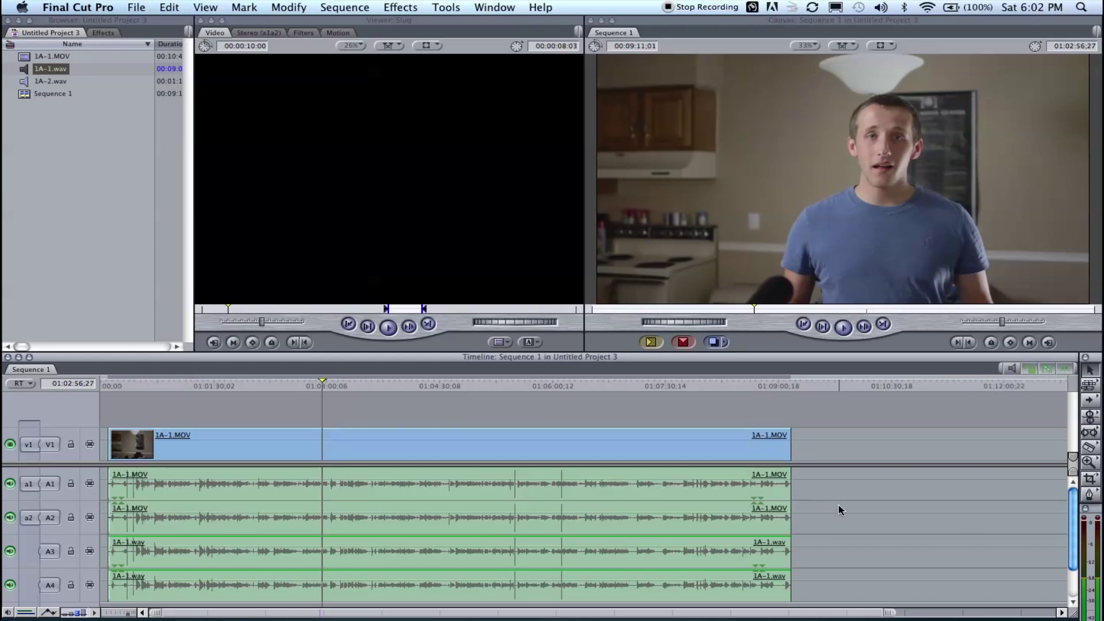
# - Turn off linked selection and move the V1 video alone back into line with the audio at sequence start
pyautogui.moveTo(839, 509); pyautogui.dragTo(709, 447)
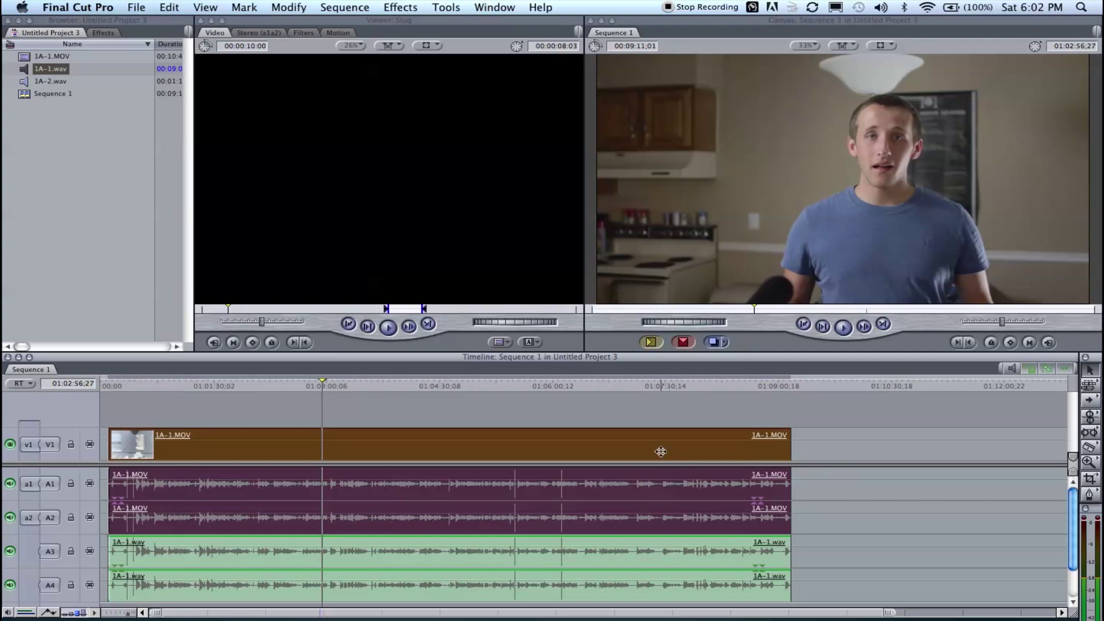
pyautogui.moveTo(659, 449)
pyautogui.mouseDown()
pyautogui.moveTo(710, 452)
pyautogui.moveTo(659, 452)
pyautogui.moveTo(667, 459)
pyautogui.mouseUp()
pyautogui.click(1048, 369)
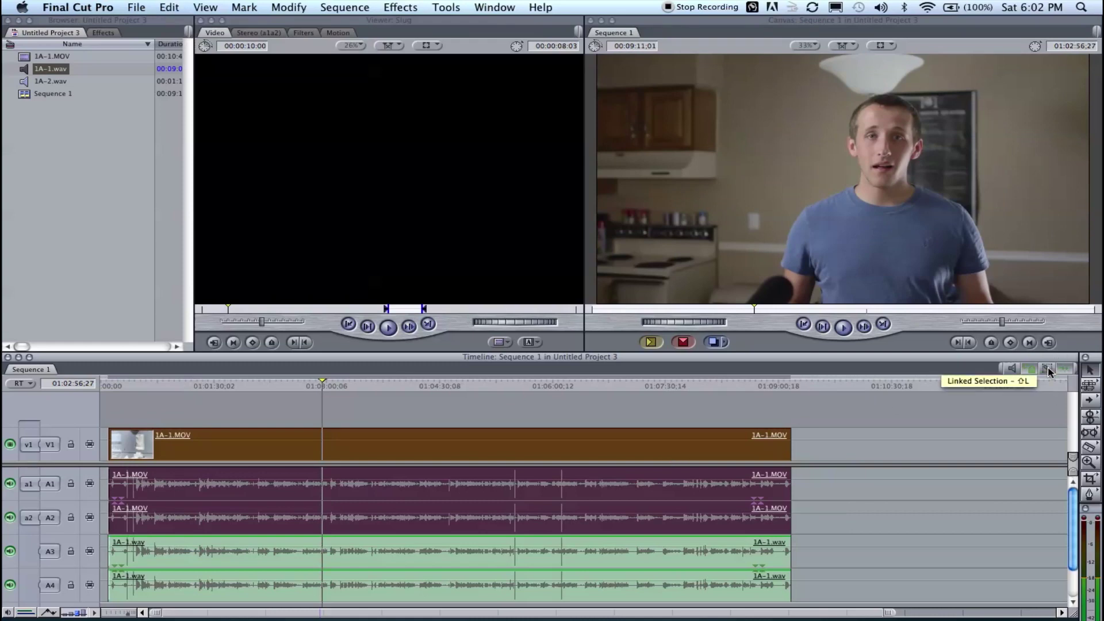
pyautogui.click(890, 440)
pyautogui.click(365, 442)
pyautogui.moveTo(363, 441); pyautogui.dragTo(606, 446)
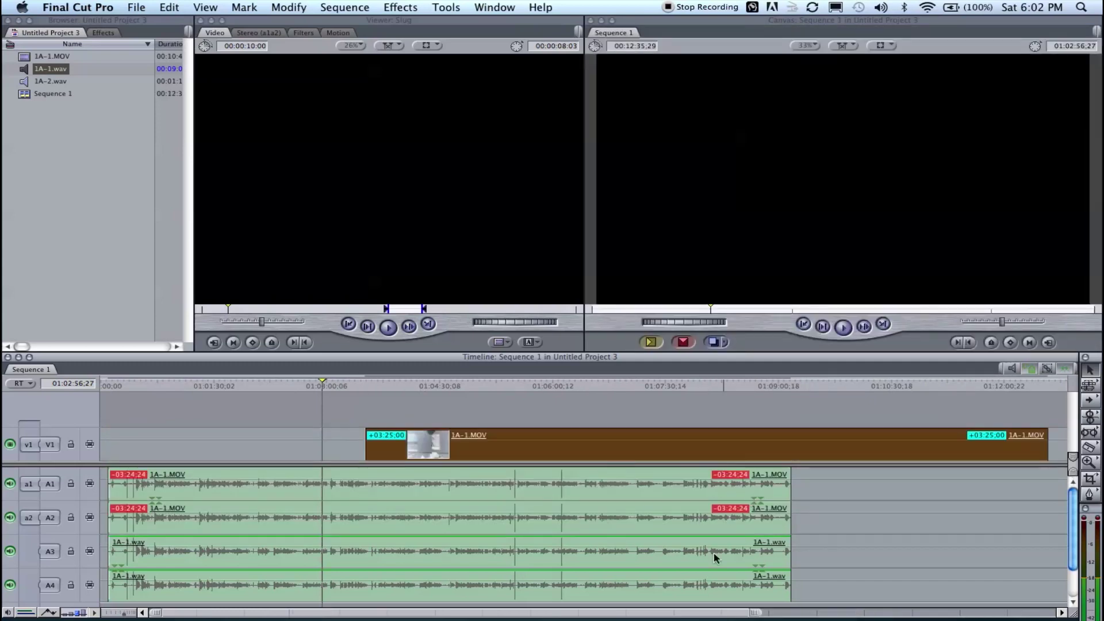
pyautogui.moveTo(554, 447); pyautogui.dragTo(299, 459)
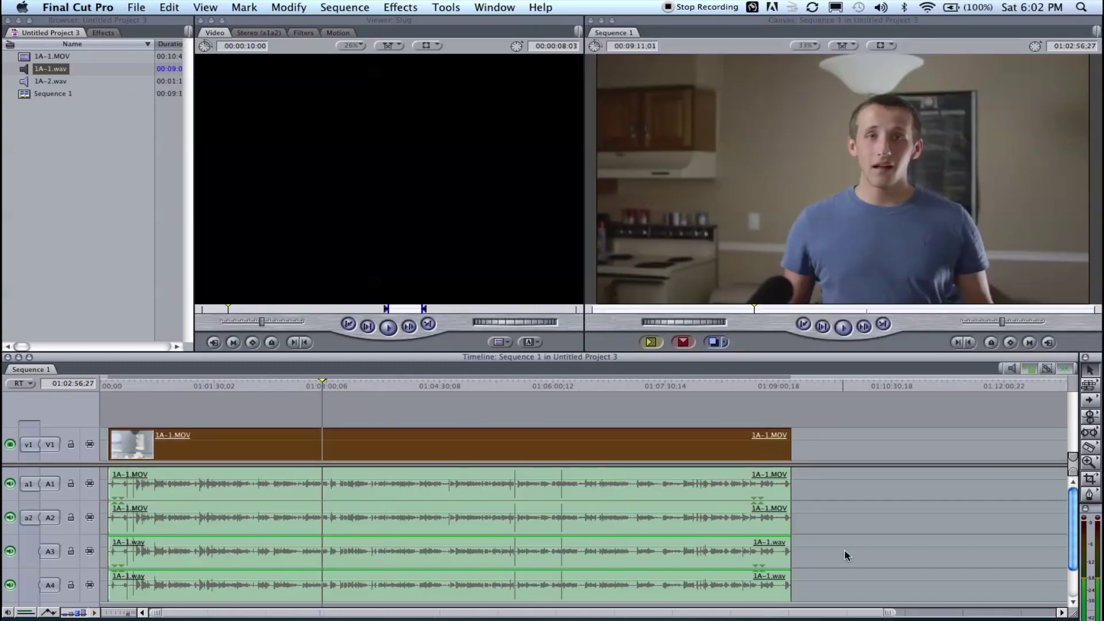
# - Delete the camera audio on A1/A2, then select the V1 video with the A3/A4 1A-1.wav audio
pyautogui.moveTo(857, 526); pyautogui.dragTo(740, 494)
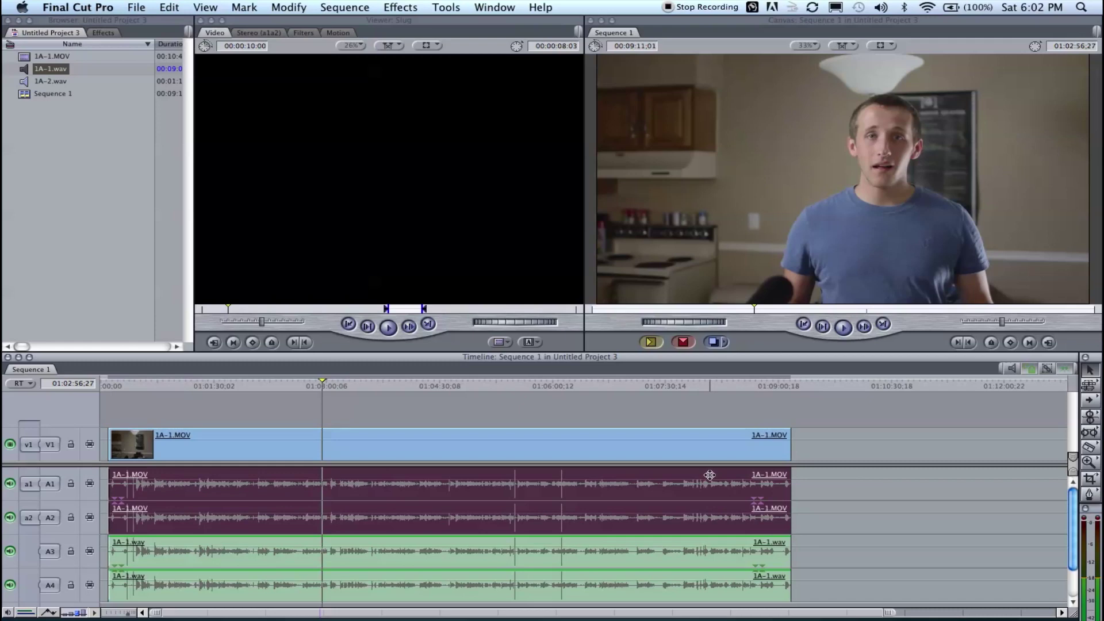
pyautogui.press('super+c')
pyautogui.press('Delete')
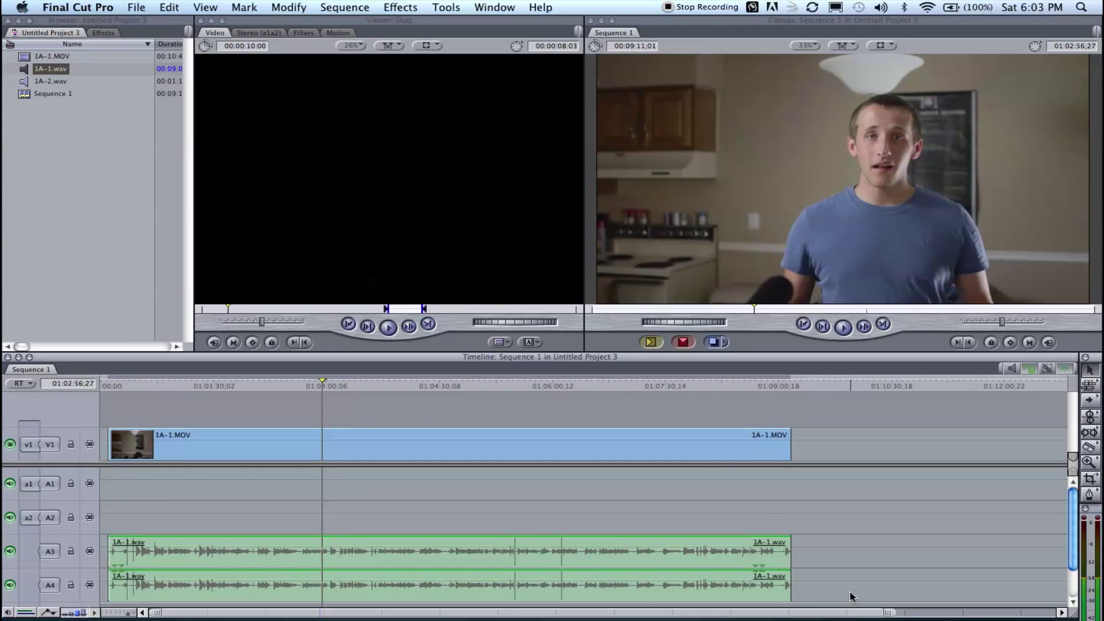
pyautogui.moveTo(851, 596); pyautogui.dragTo(669, 449)
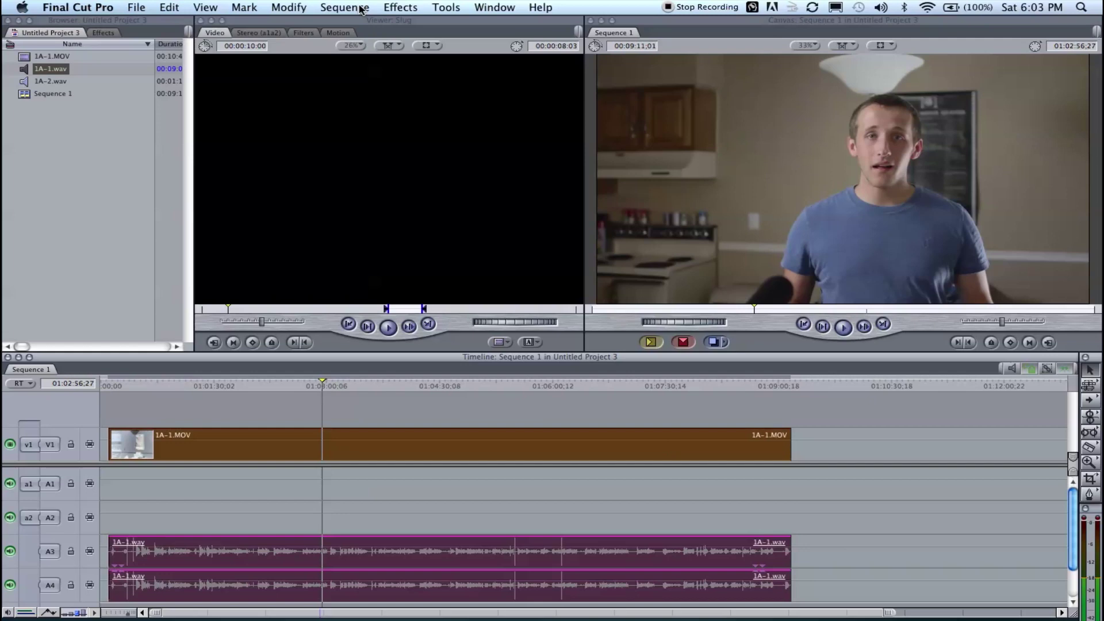
# - Link the 1A-1.MOV video to 1A-1.wav via Modify > Link, re-enable linked selection, and decline the autosave
pyautogui.press('super+l')
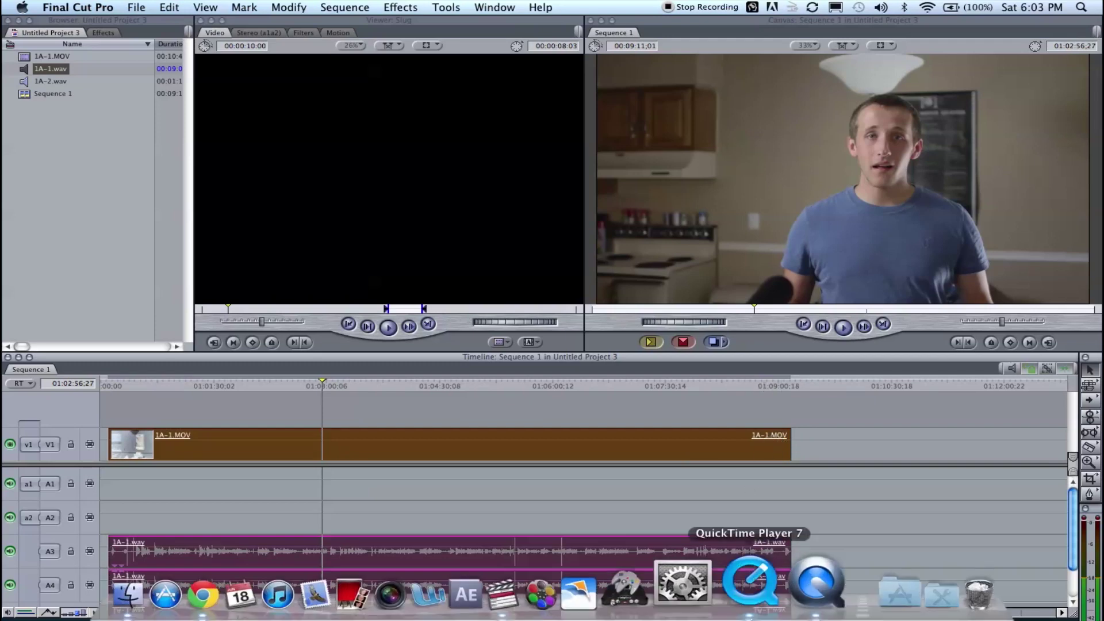
pyautogui.press('super+l')
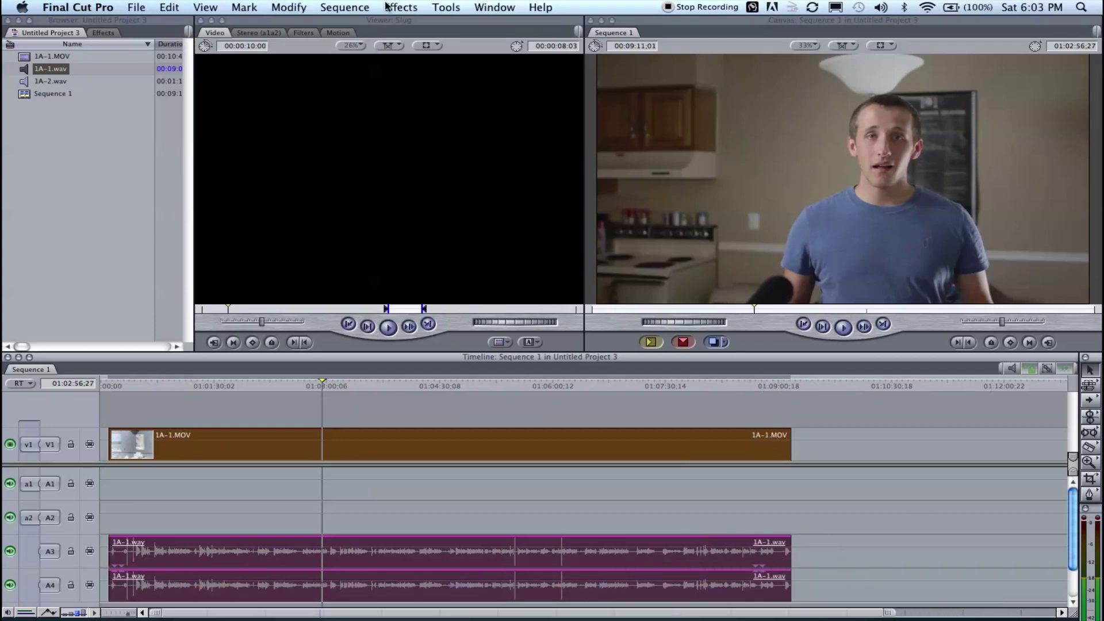
pyautogui.click(278, 7)
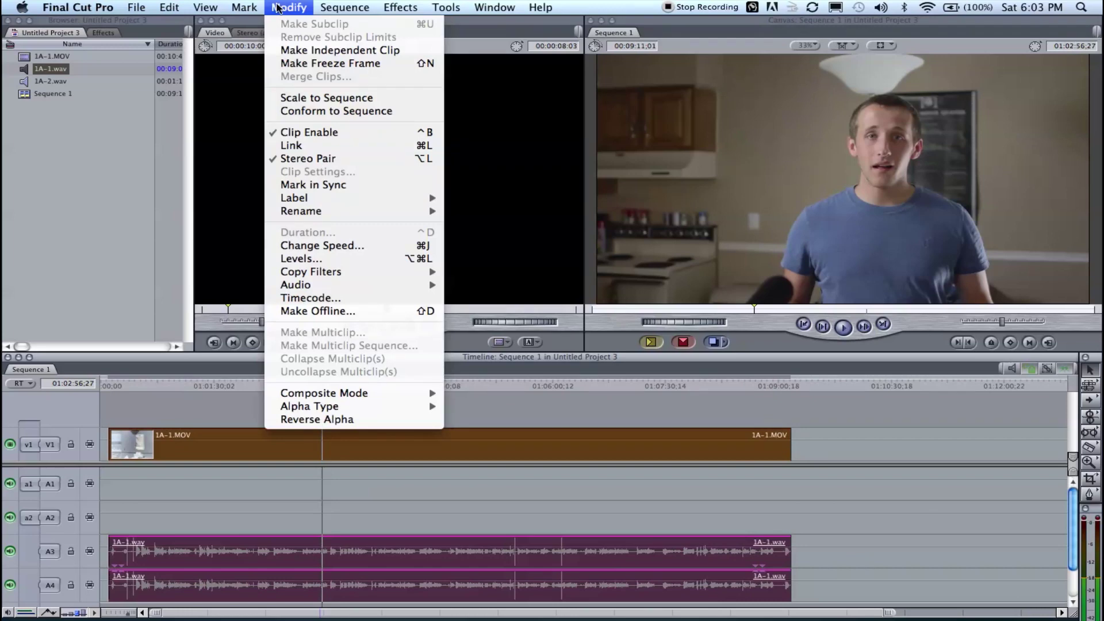
pyautogui.click(345, 145)
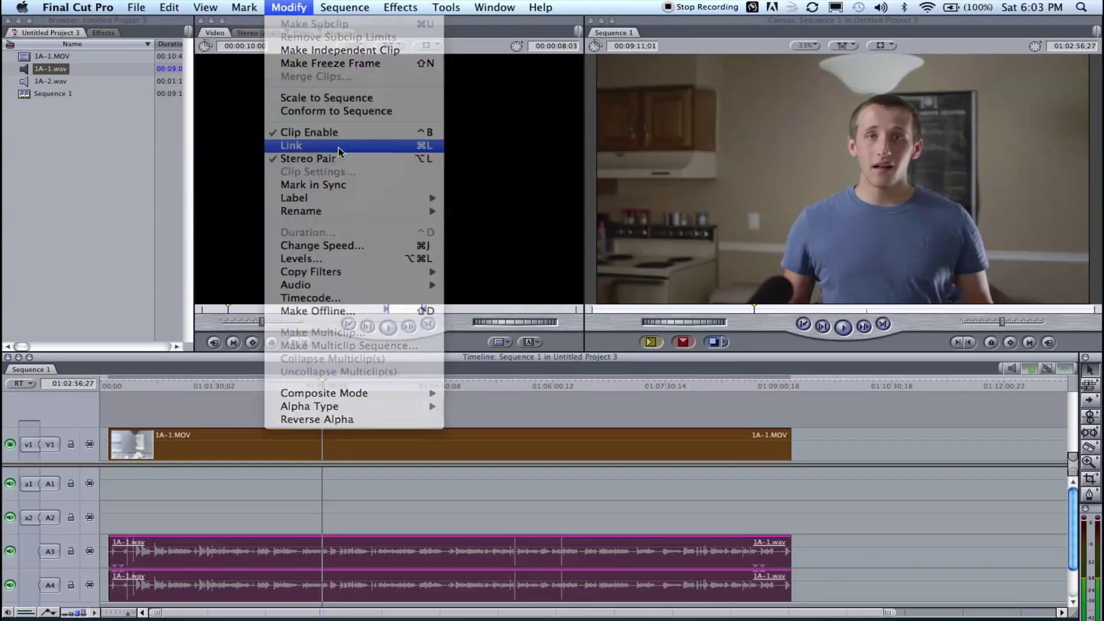
pyautogui.press('super+a')
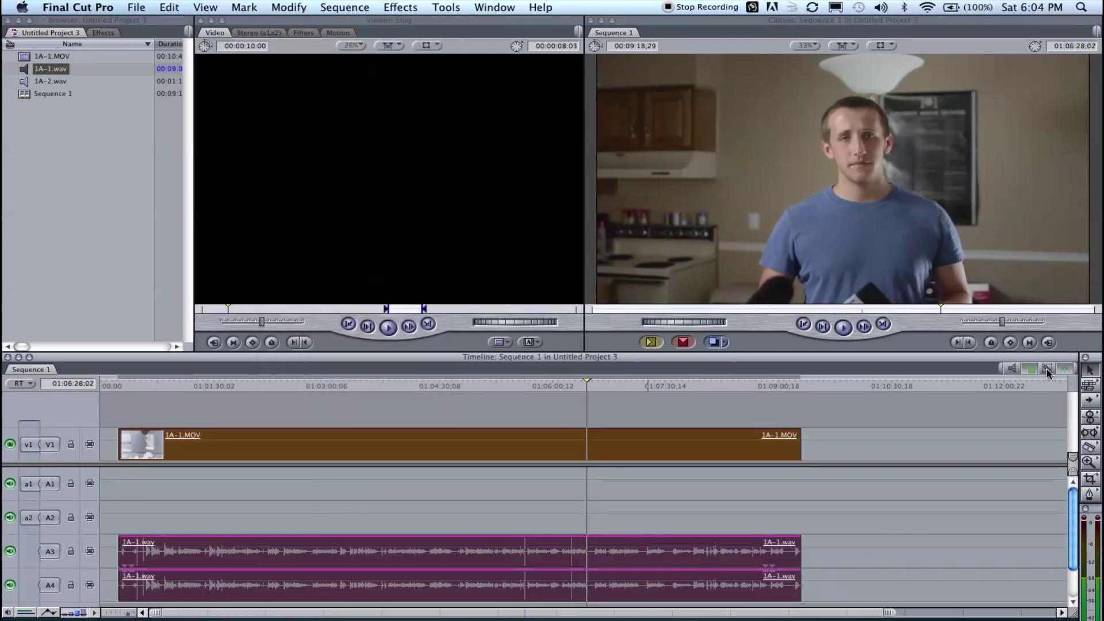
pyautogui.click(1048, 369)
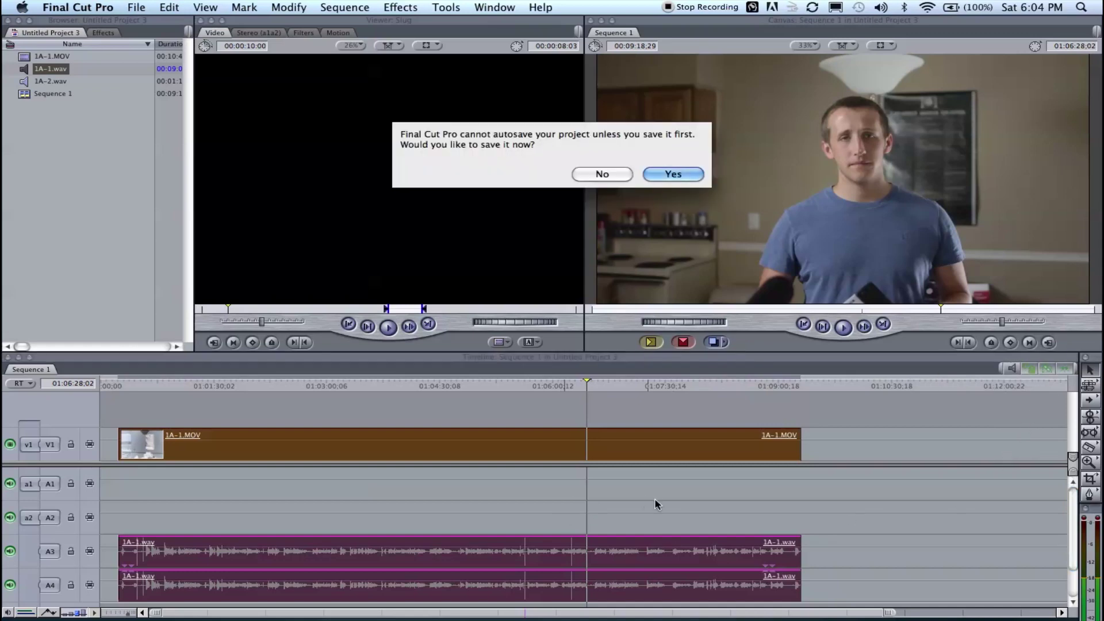
pyautogui.click(600, 175)
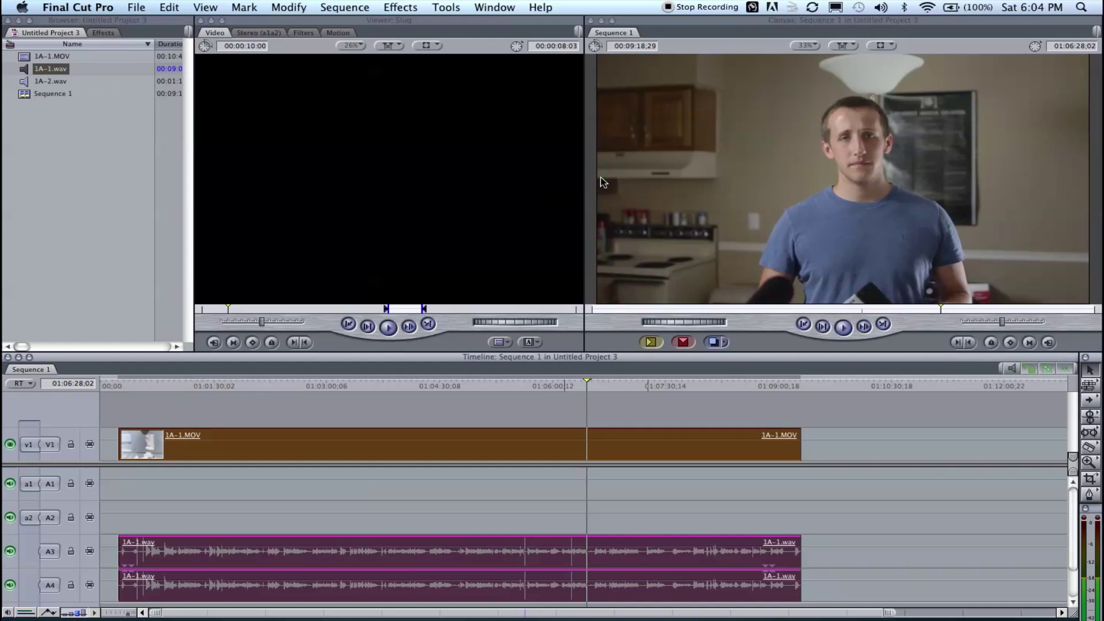
pyautogui.click(658, 528)
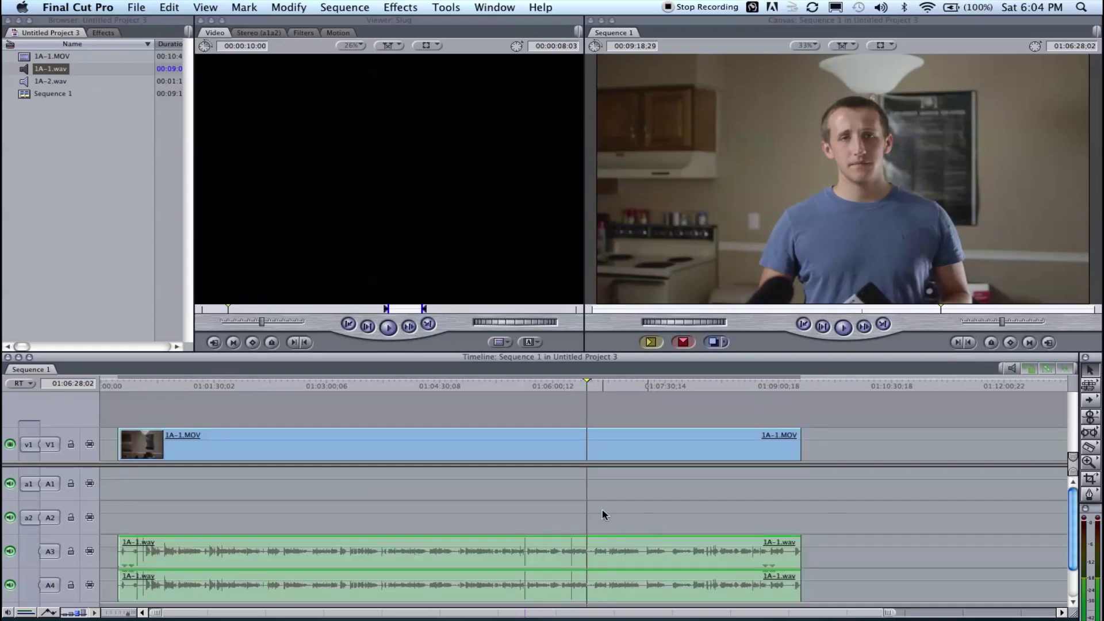
# - Move the 1A-1.wav audio up from A3/A4 onto A1/A2
pyautogui.click(506, 450)
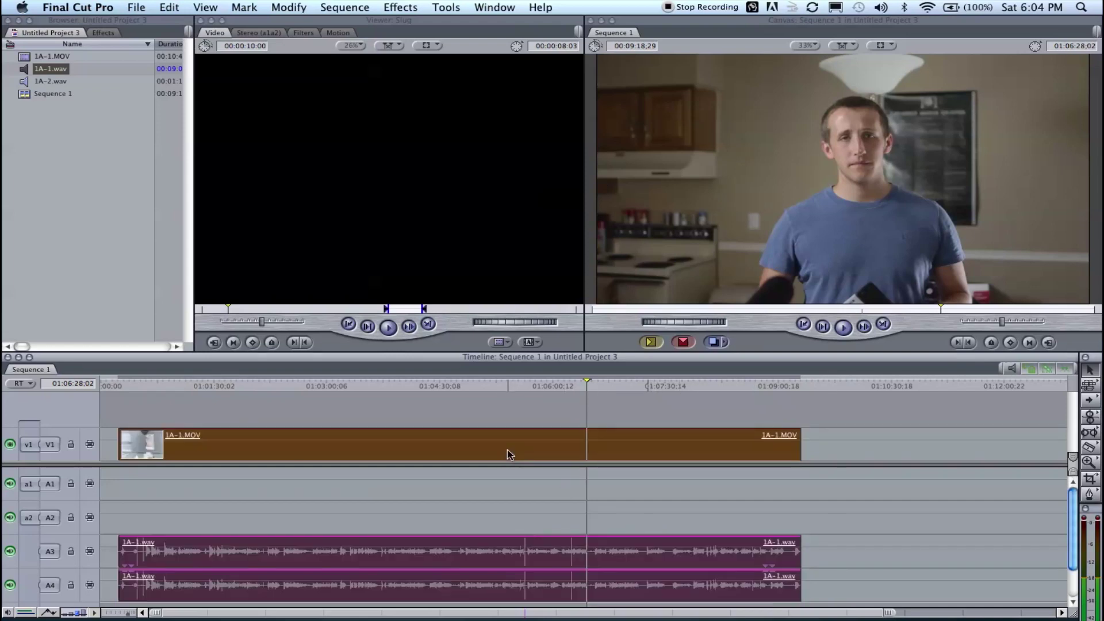
pyautogui.moveTo(267, 451); pyautogui.dragTo(305, 451)
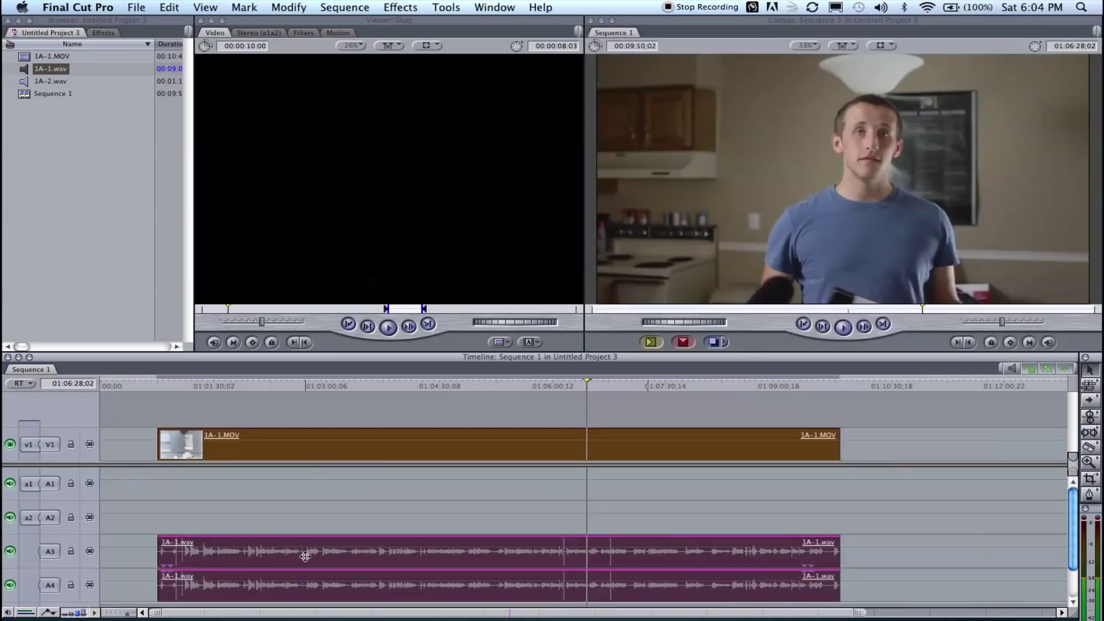
pyautogui.click(310, 531)
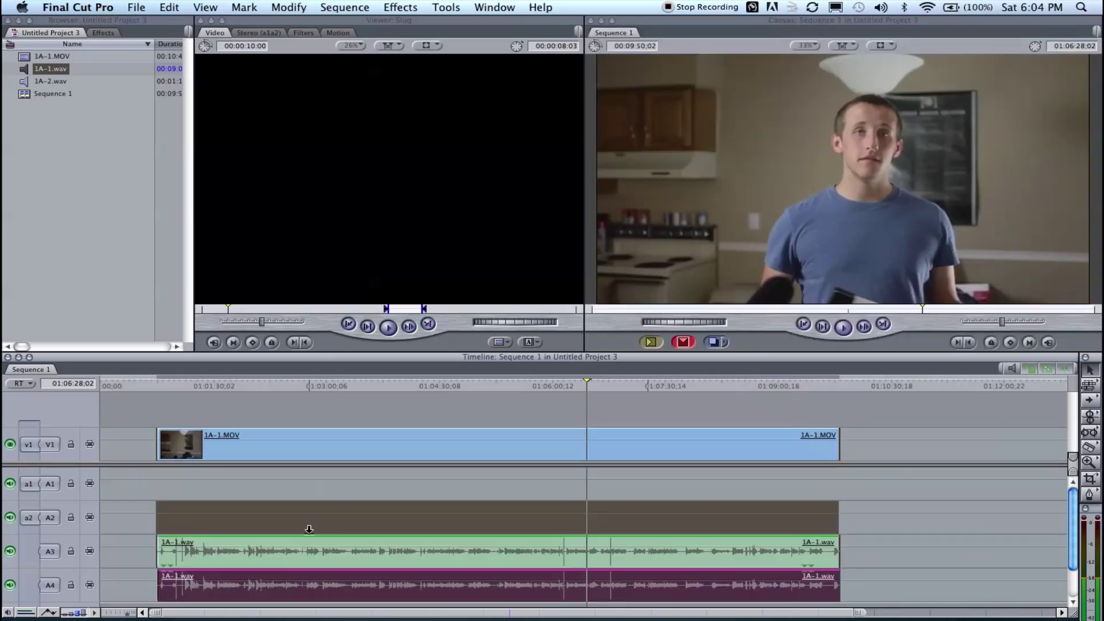
pyautogui.moveTo(309, 546); pyautogui.dragTo(309, 489)
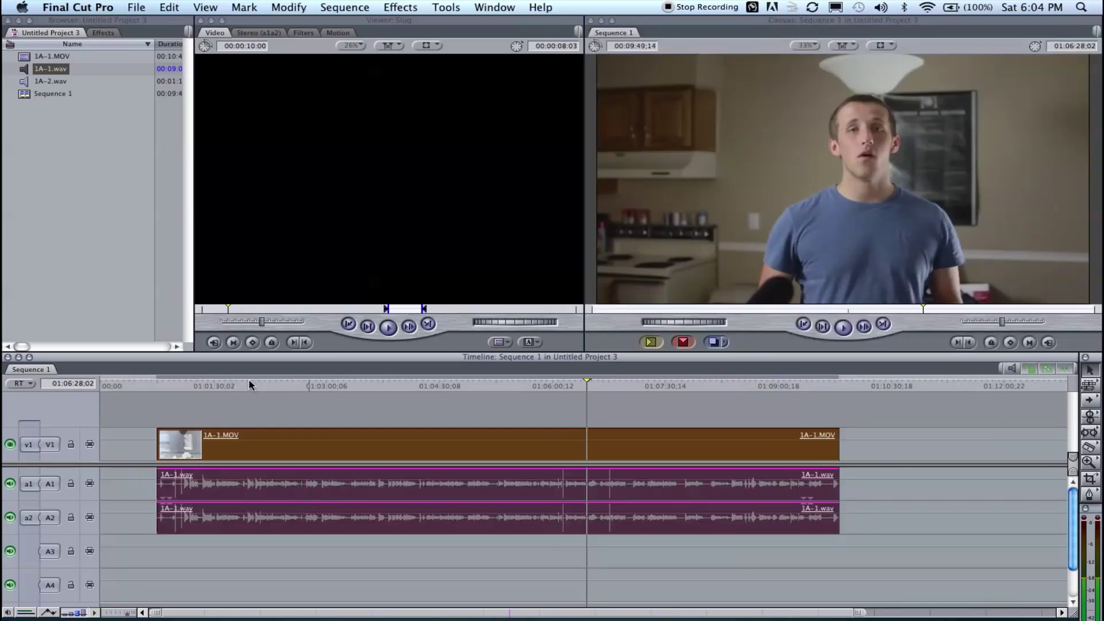
pyautogui.moveTo(241, 450)
pyautogui.mouseDown()
pyautogui.moveTo(346, 449)
pyautogui.moveTo(186, 441)
pyautogui.moveTo(222, 441)
pyautogui.mouseUp()
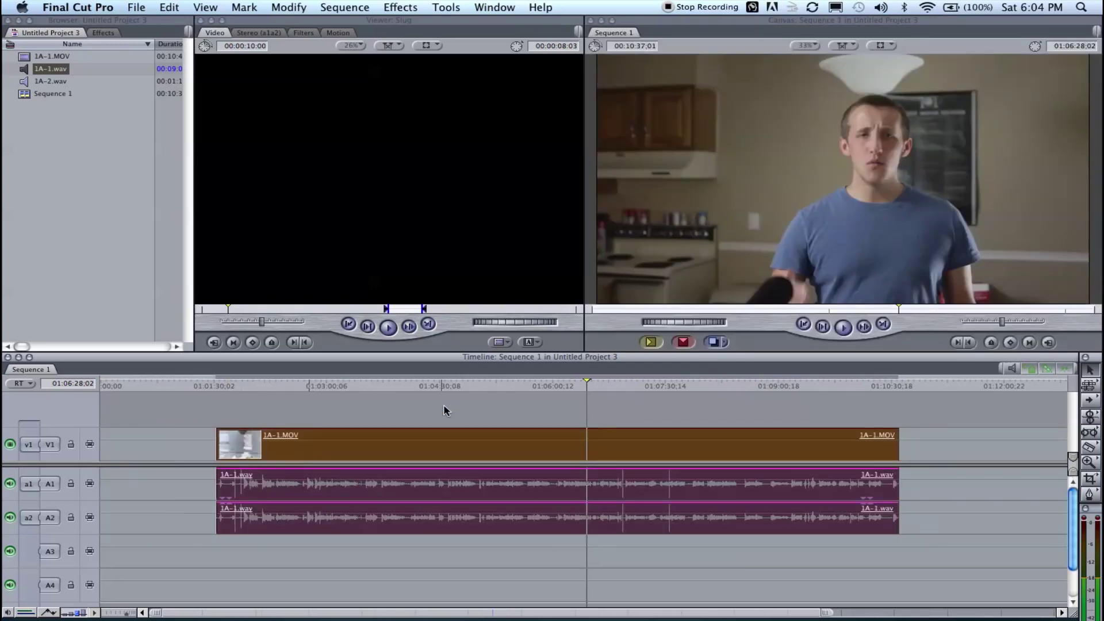
# - Slide the linked video and audio back to the start of the sequence
pyautogui.click(428, 384)
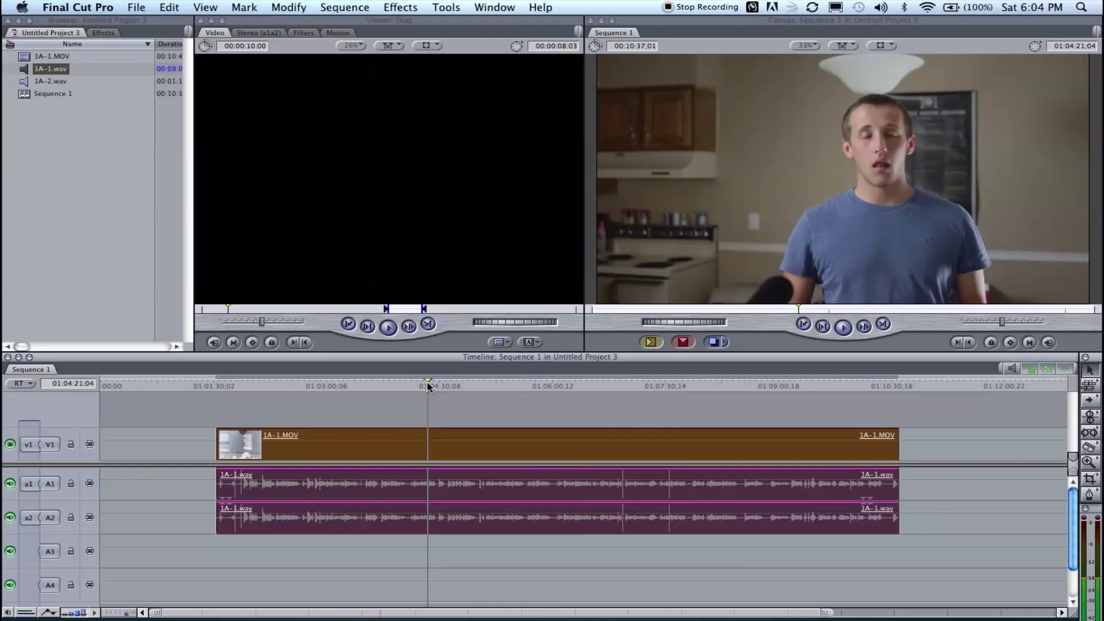
pyautogui.moveTo(427, 384); pyautogui.dragTo(435, 384)
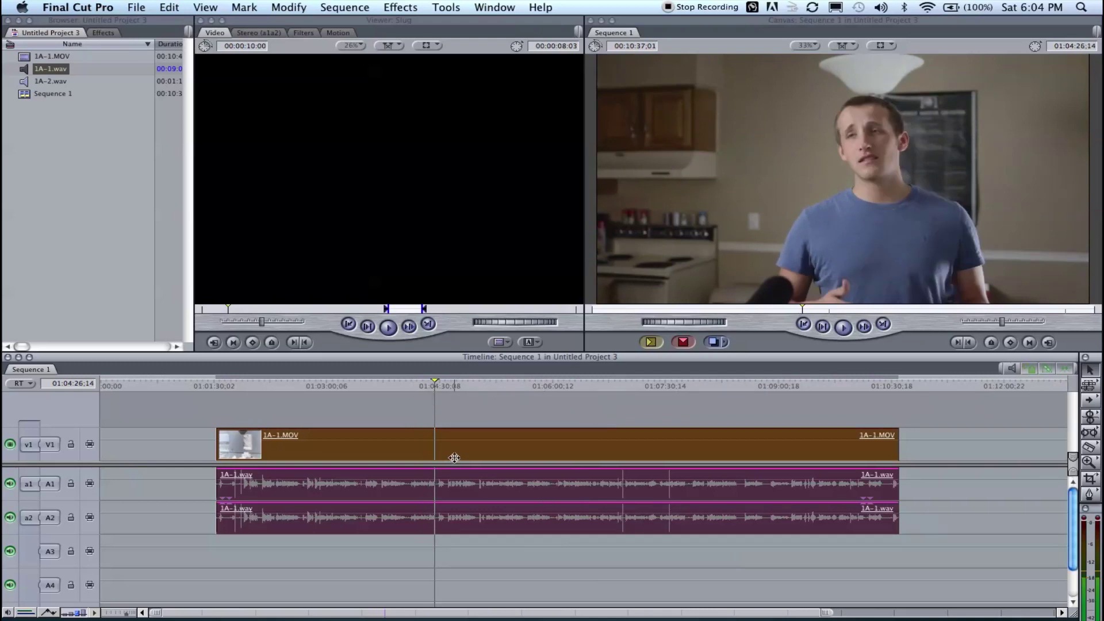
pyautogui.moveTo(454, 458); pyautogui.dragTo(339, 457)
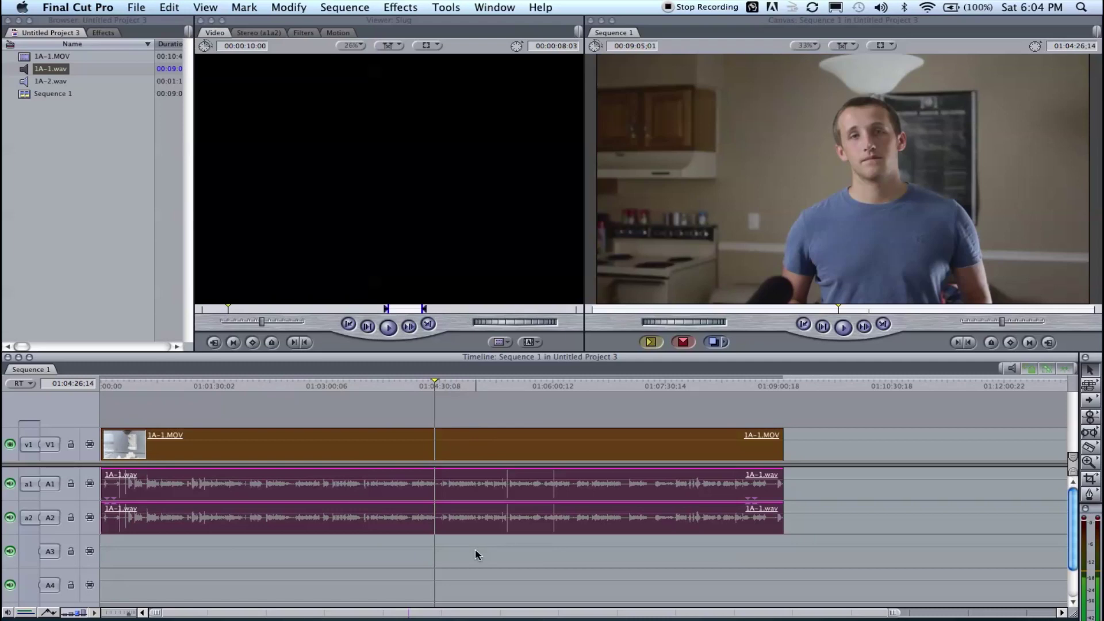
pyautogui.press('super+a')
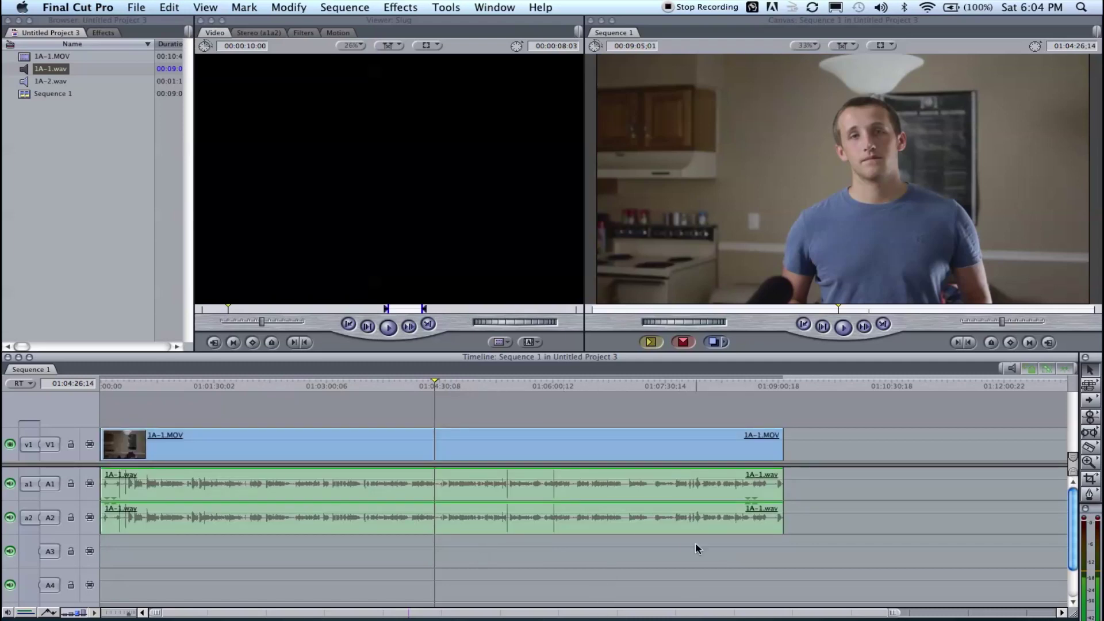
pyautogui.click(1048, 369)
pyautogui.click(1046, 373)
pyautogui.moveTo(554, 448); pyautogui.dragTo(505, 439)
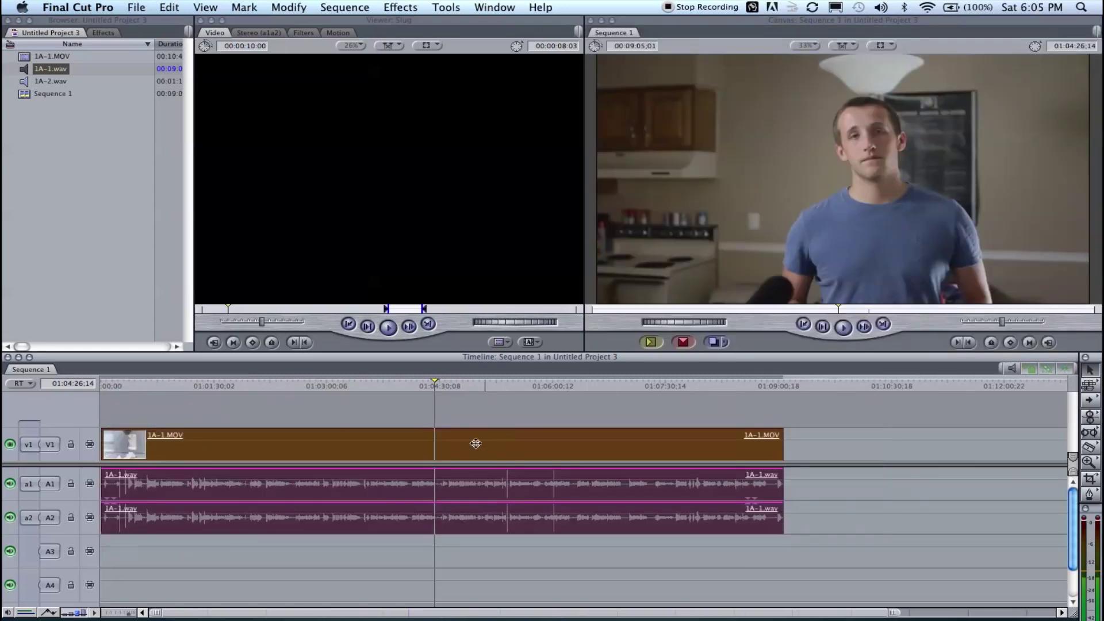
pyautogui.moveTo(111, 387); pyautogui.dragTo(89, 388)
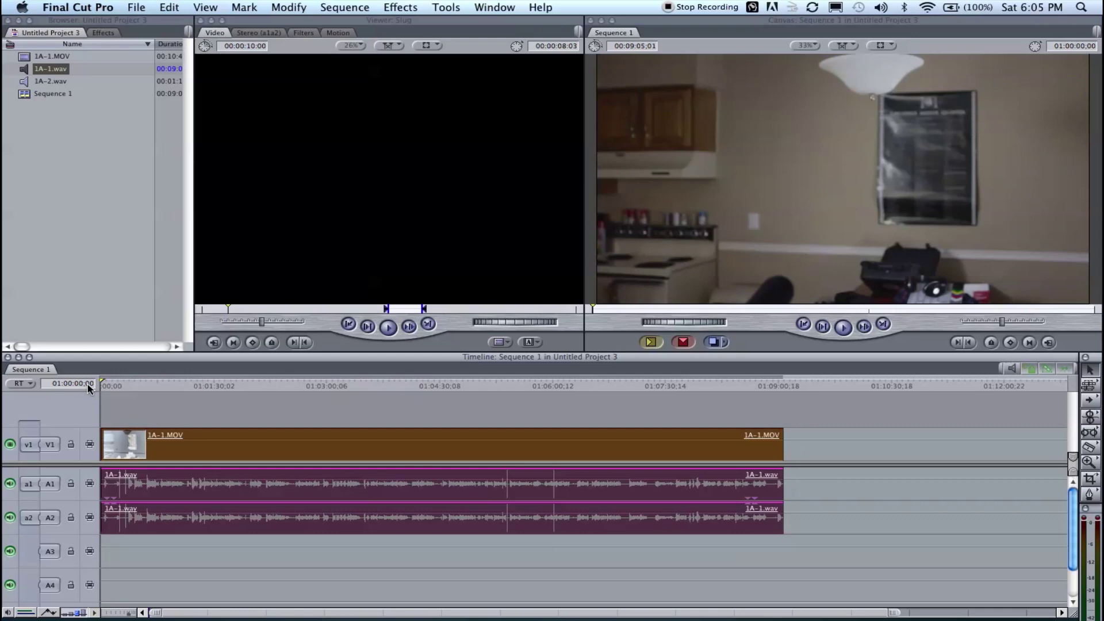
pyautogui.moveTo(109, 385); pyautogui.dragTo(144, 391)
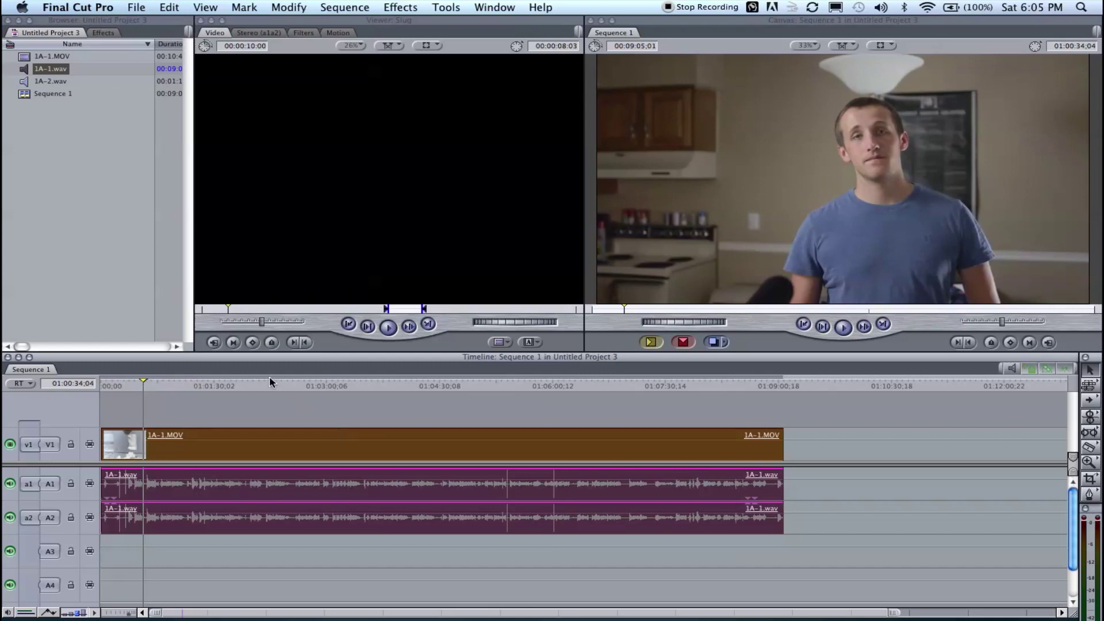
pyautogui.click(263, 390)
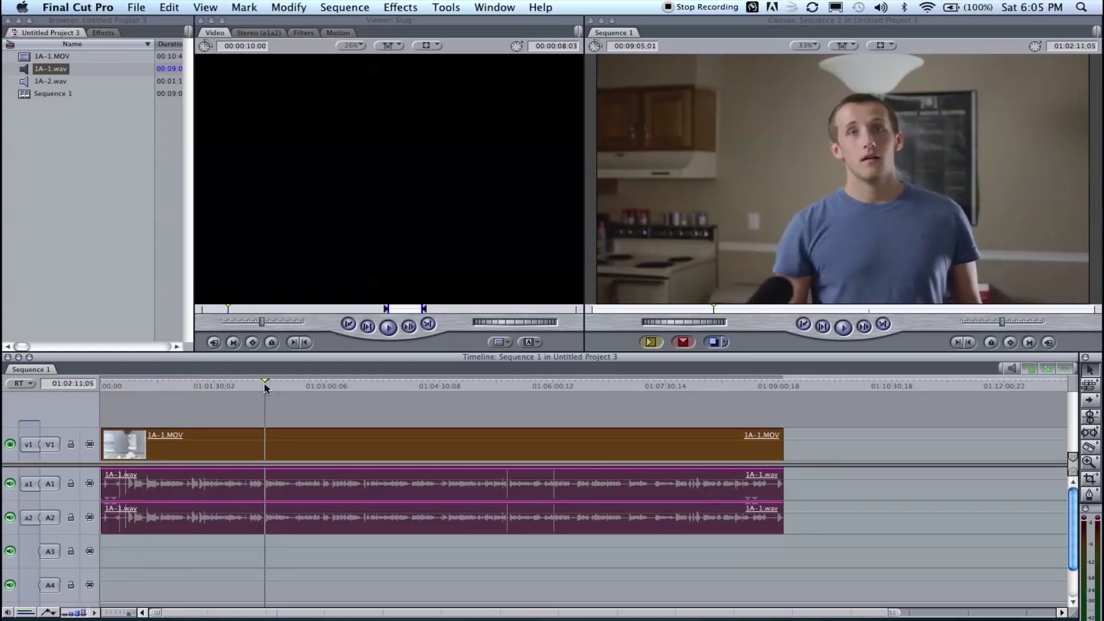
pyautogui.click(295, 389)
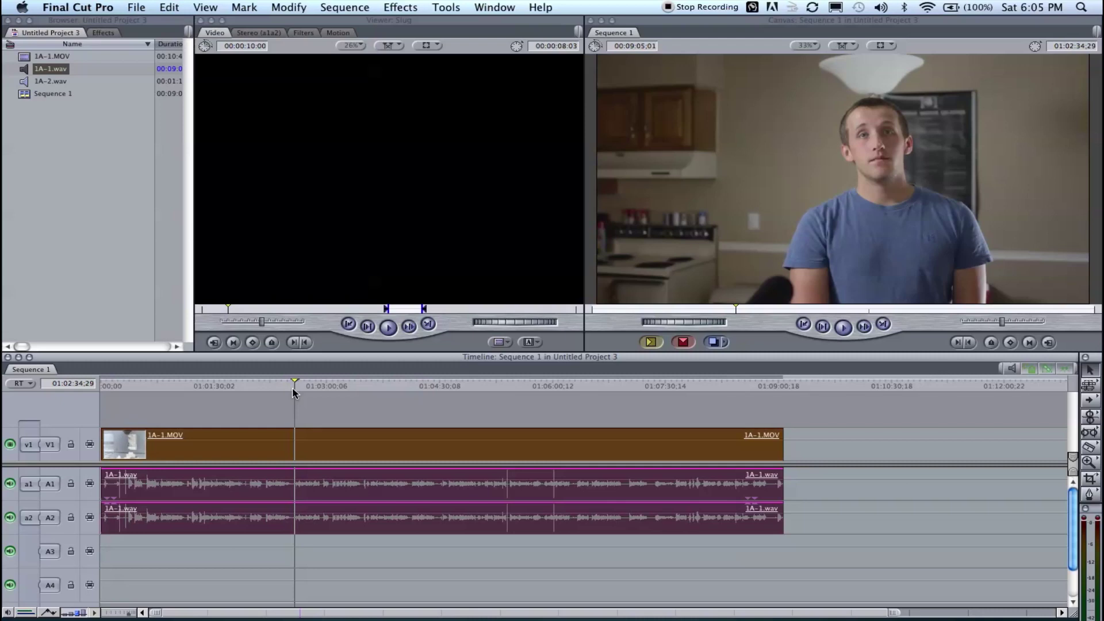
pyautogui.moveTo(294, 392); pyautogui.dragTo(328, 388)
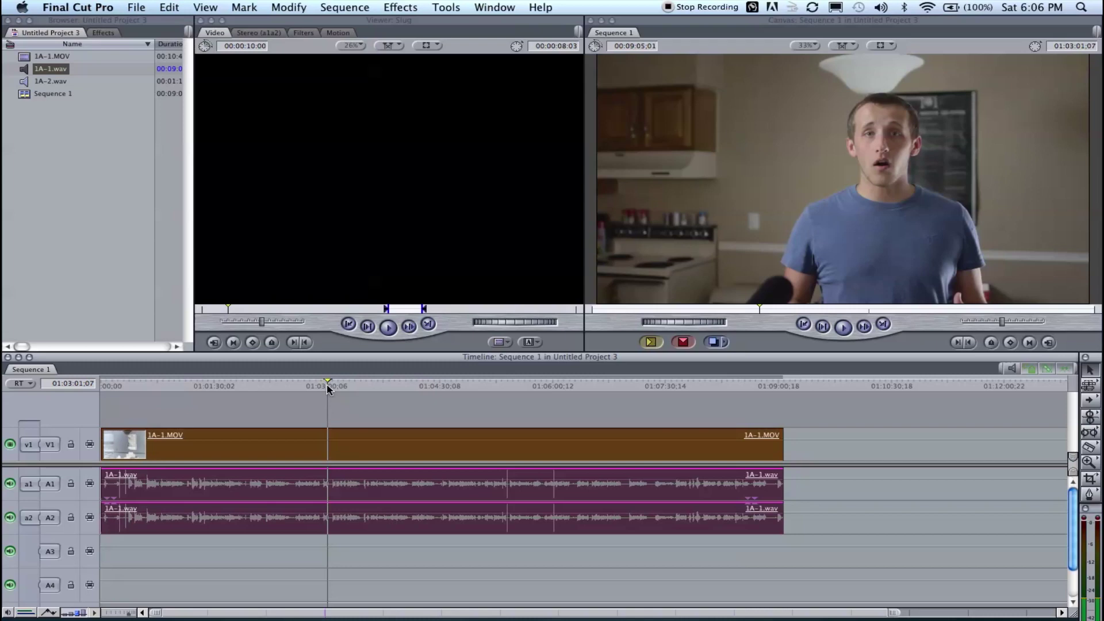
pyautogui.moveTo(327, 389); pyautogui.dragTo(371, 392)
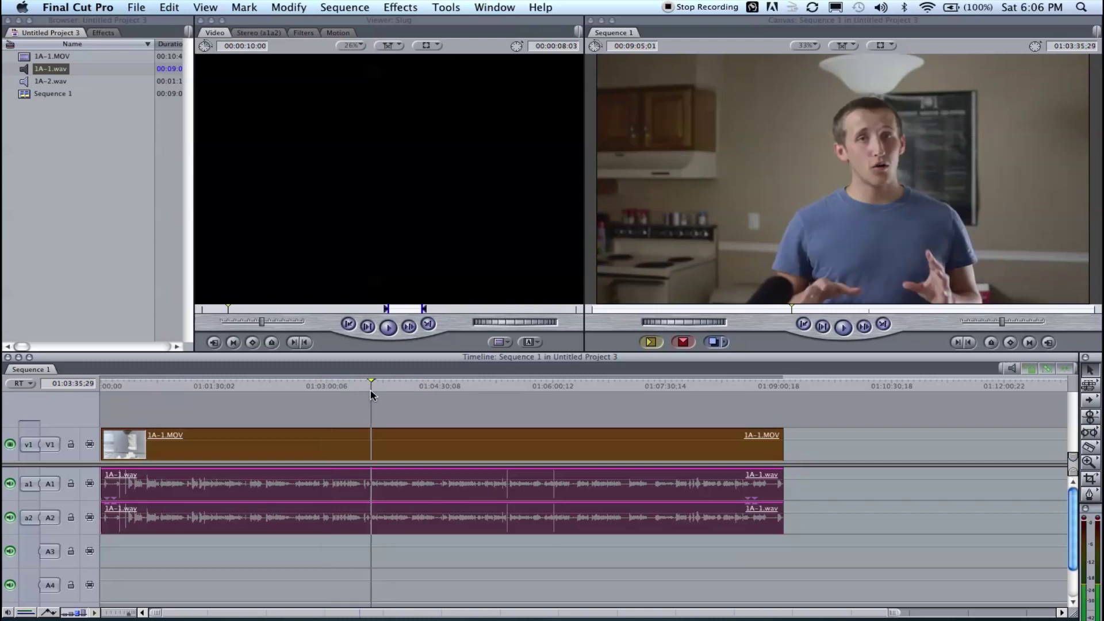